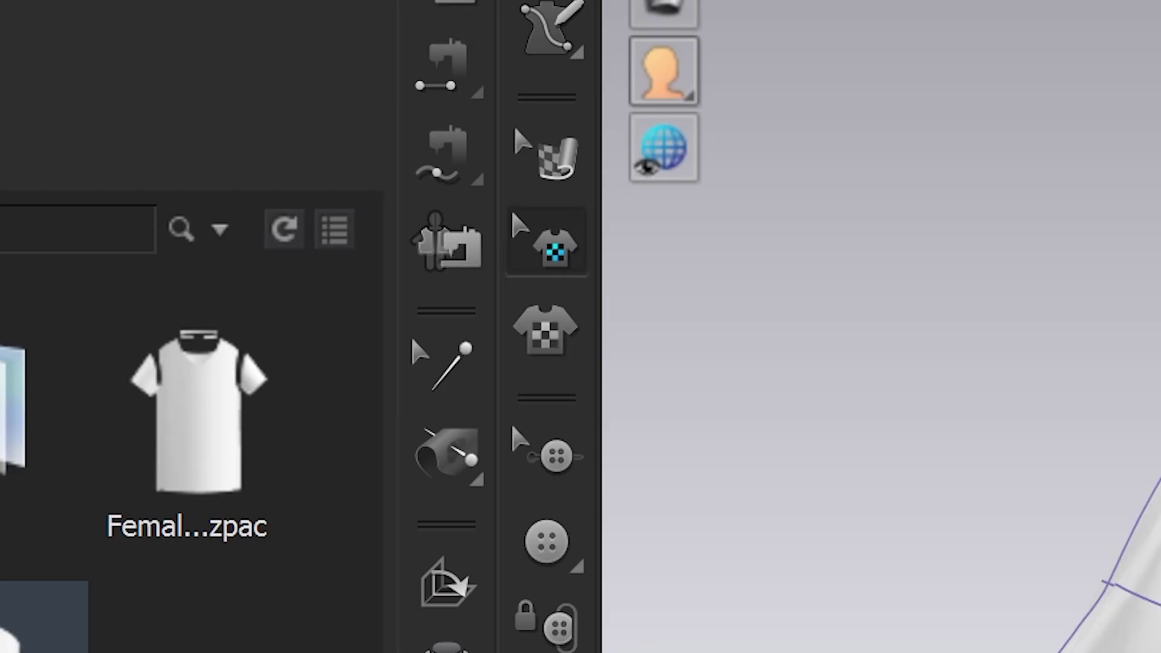
- Add the Asset 2@log2voRGB logo graphic to the centre of the shirt's chest, enlarging it and adjusting its position
{"action": "left_click", "coordinate": [767, 132]}
{"action": "left_click", "coordinate": [826, 433]}
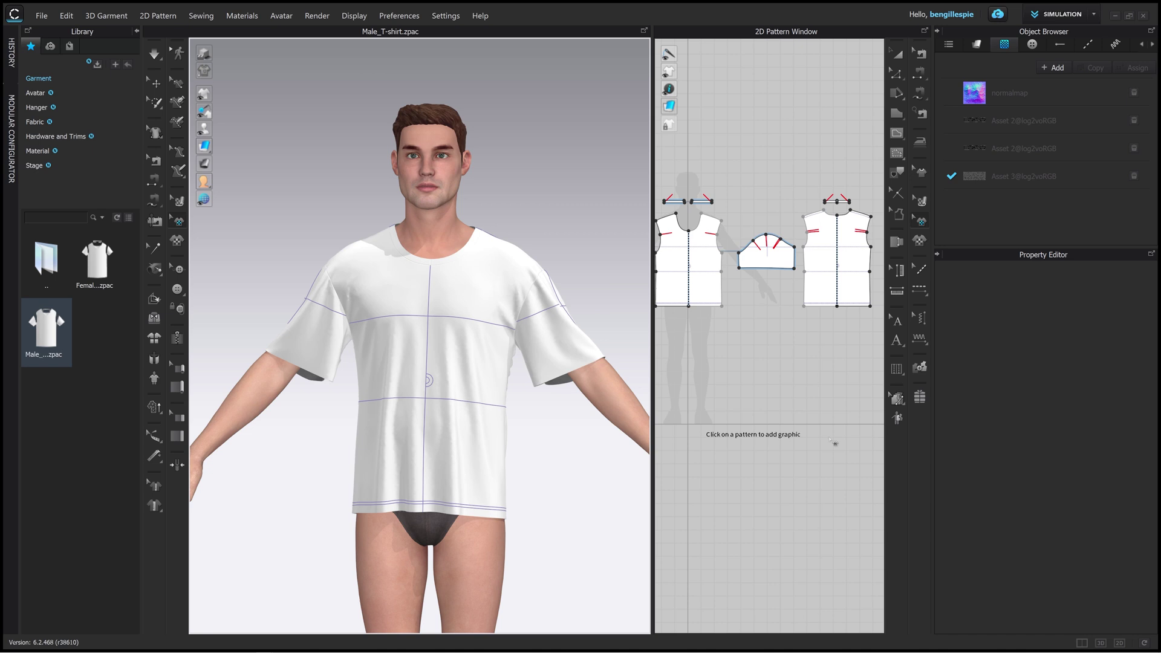
{"action": "left_click", "coordinate": [430, 319]}
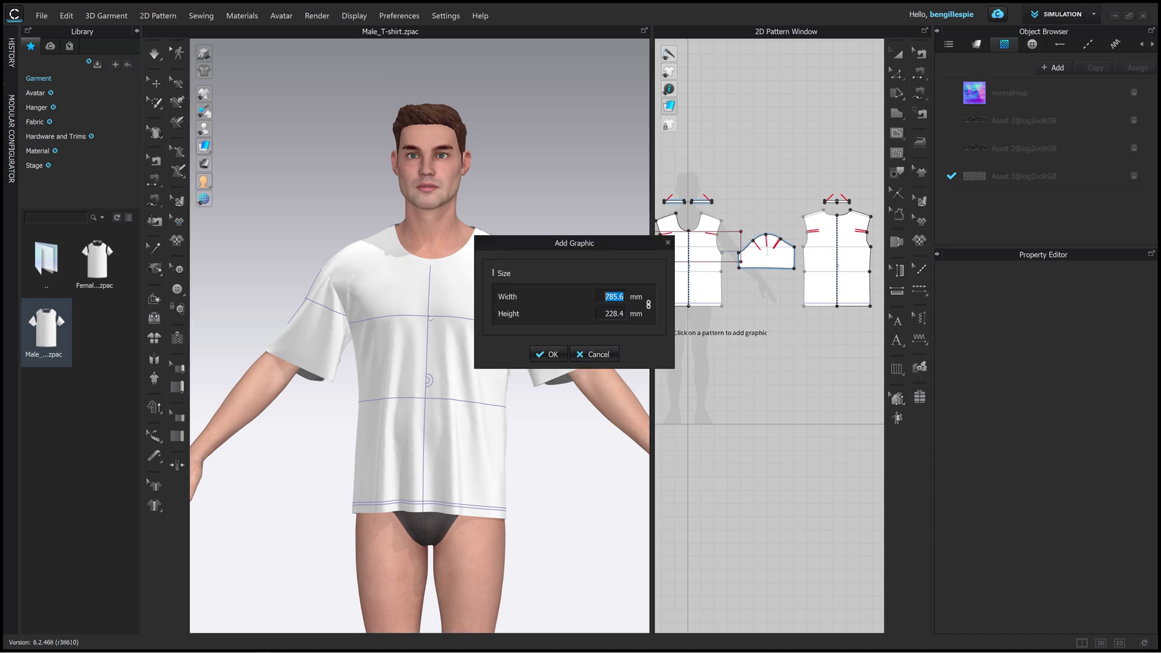
{"action": "key", "text": "Home"}
{"action": "key", "text": "Delete"}
{"action": "key", "text": "Return"}
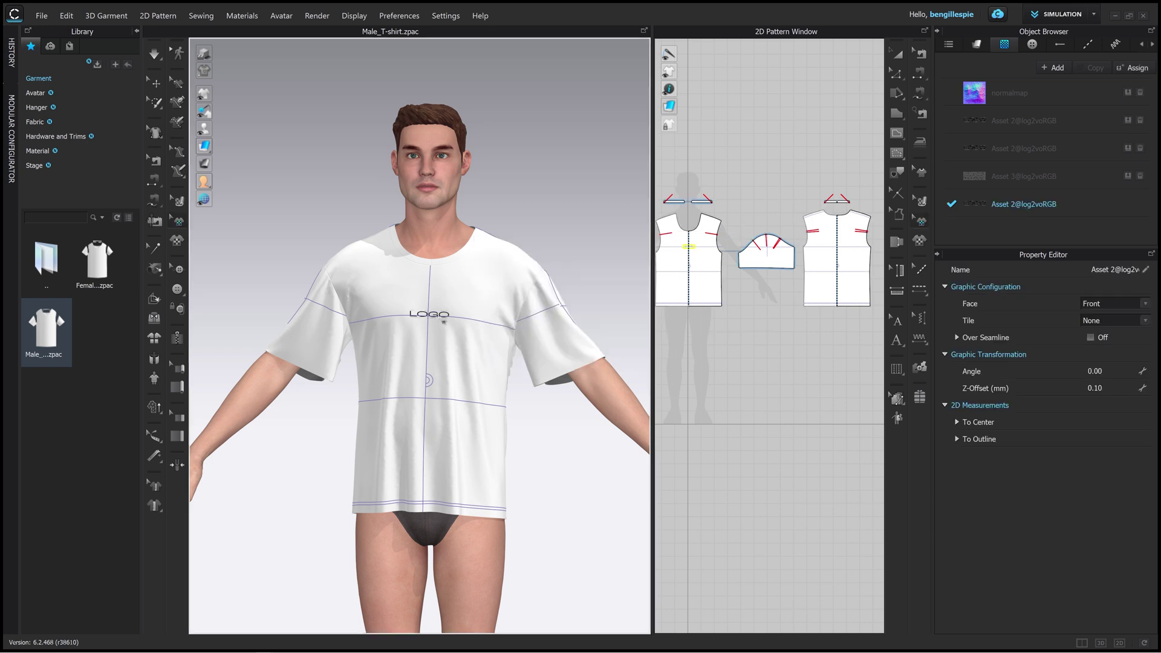
{"action": "mouse_move", "coordinate": [462, 289]}
{"action": "left_mouse_down"}
{"action": "mouse_move", "coordinate": [486, 281]}
{"action": "mouse_move", "coordinate": [475, 286]}
{"action": "left_mouse_up"}
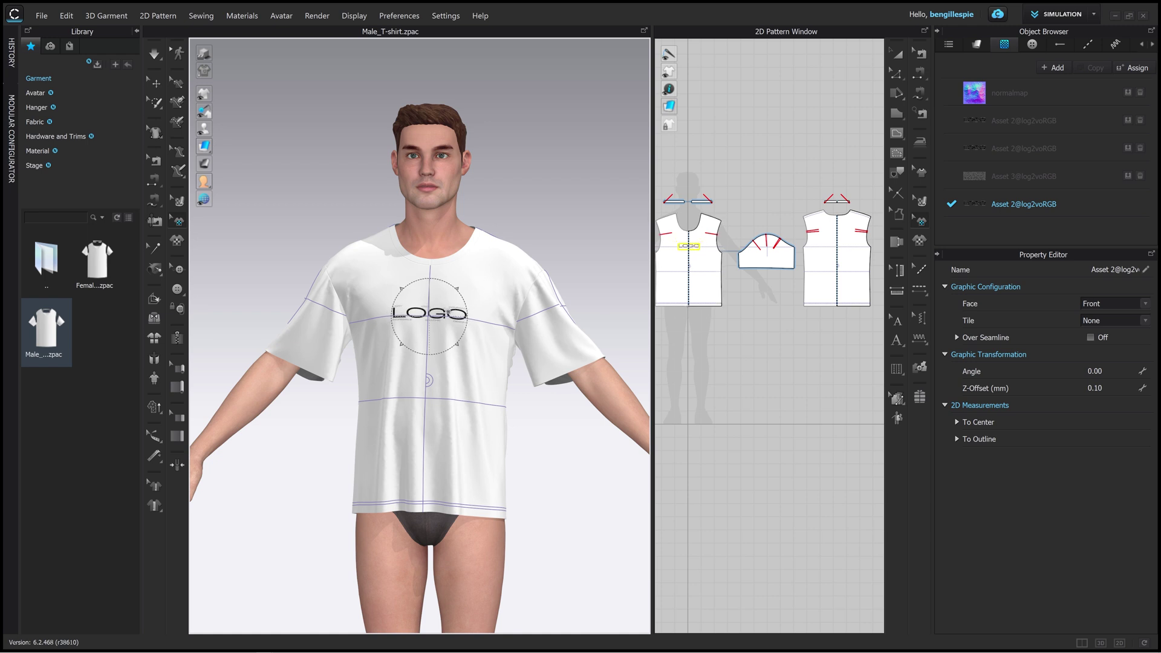
{"action": "left_click_drag", "start_coordinate": [433, 316], "coordinate": [436, 321]}
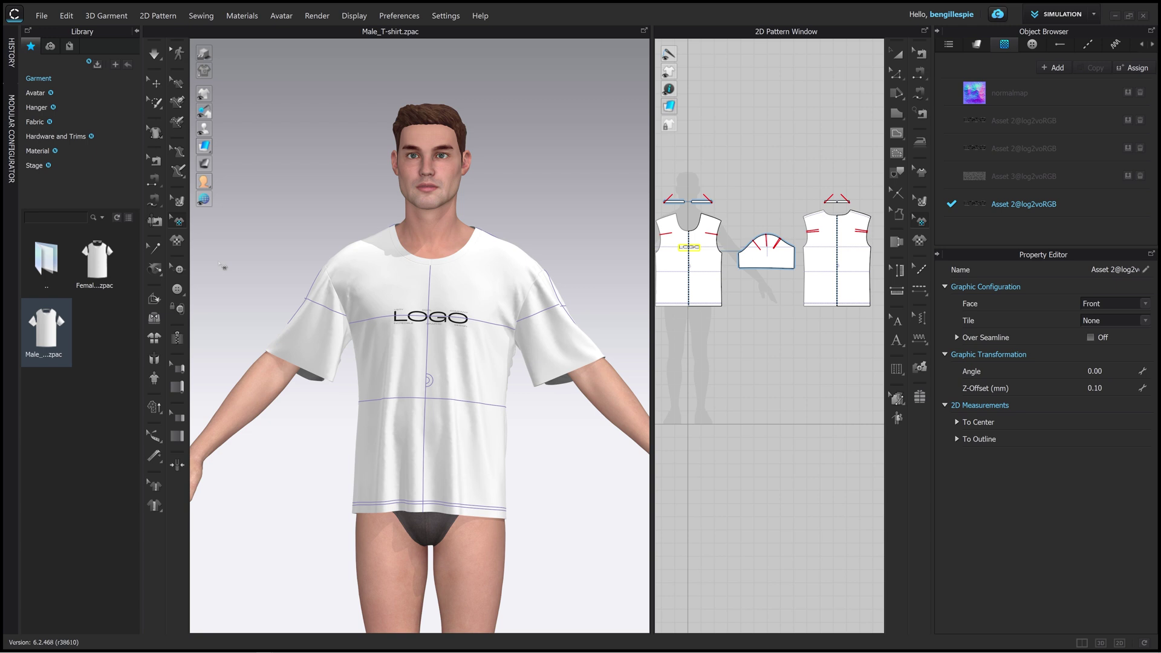
{"action": "left_click", "coordinate": [176, 240]}
{"action": "left_click", "coordinate": [560, 113]}
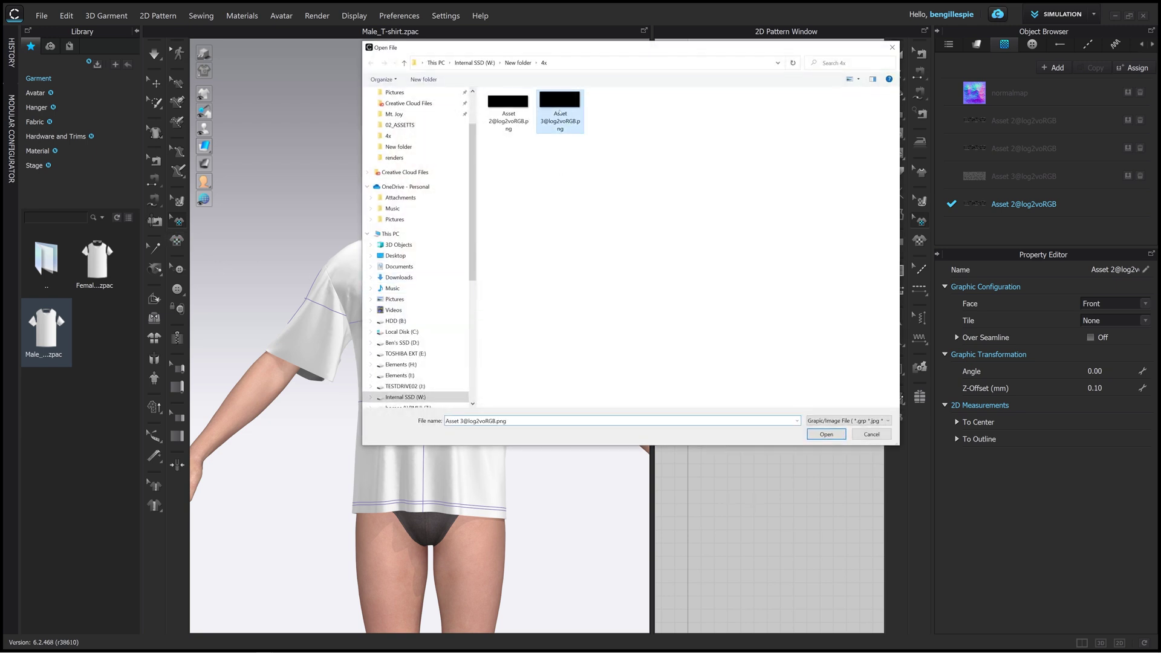
{"action": "left_click", "coordinate": [826, 434]}
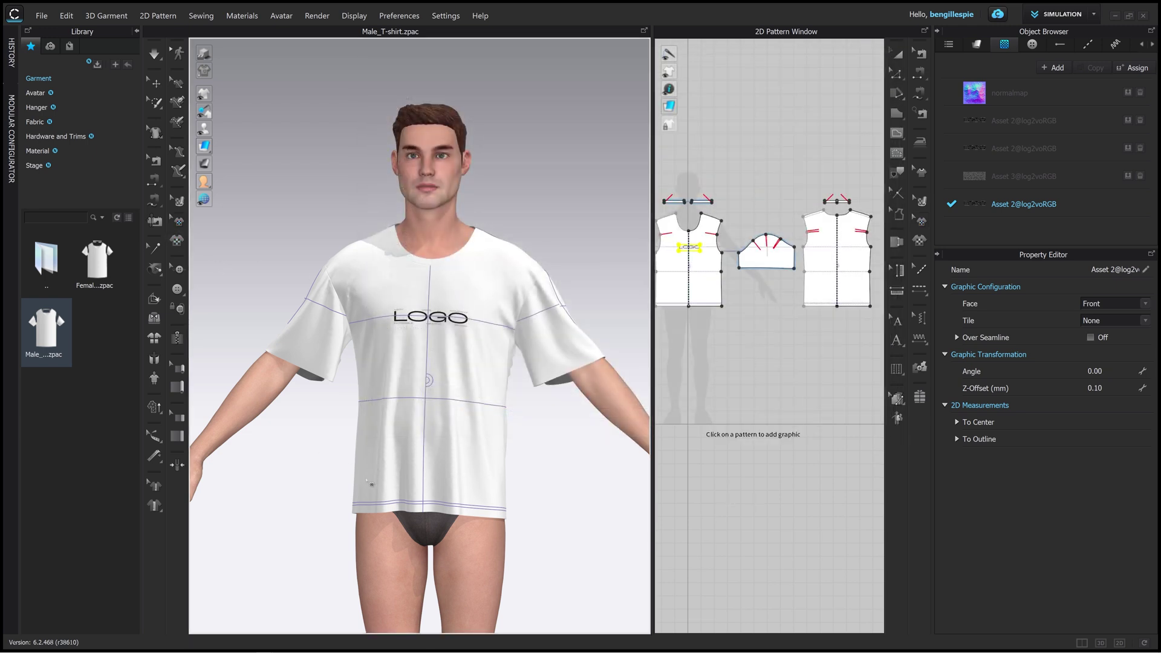
{"action": "left_click", "coordinate": [367, 478]}
{"action": "key", "text": "Right"}
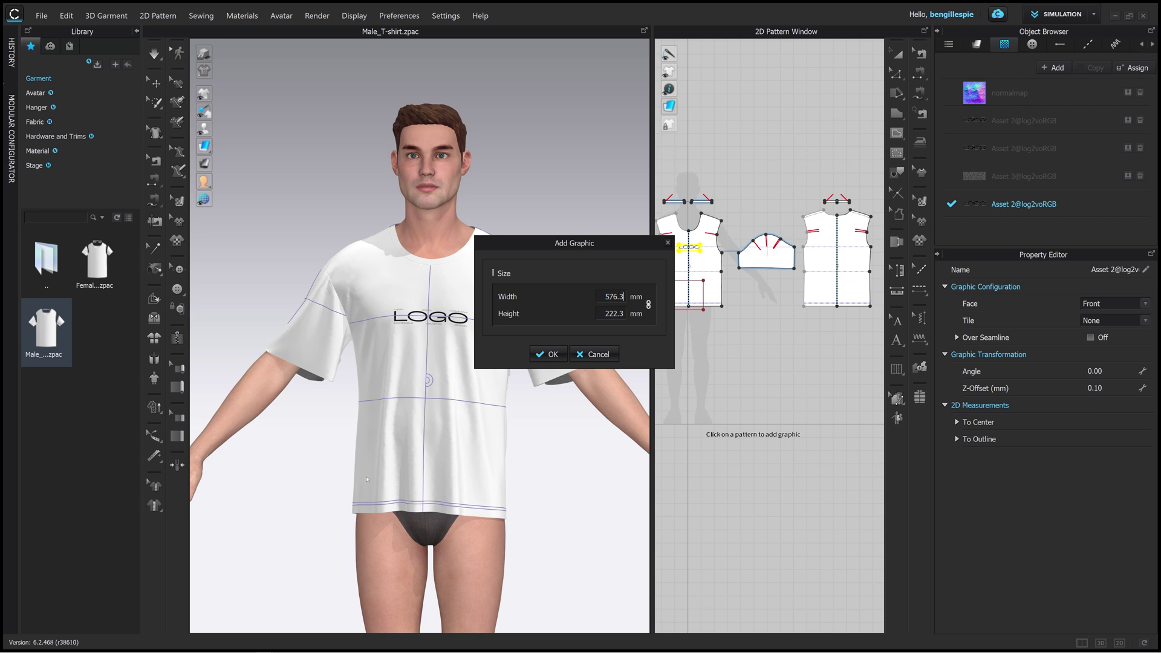
{"action": "key", "text": "BackSpace"}
{"action": "key", "text": "BackSpace"}
{"action": "key", "text": "BackSpace"}
{"action": "key", "text": "Return"}
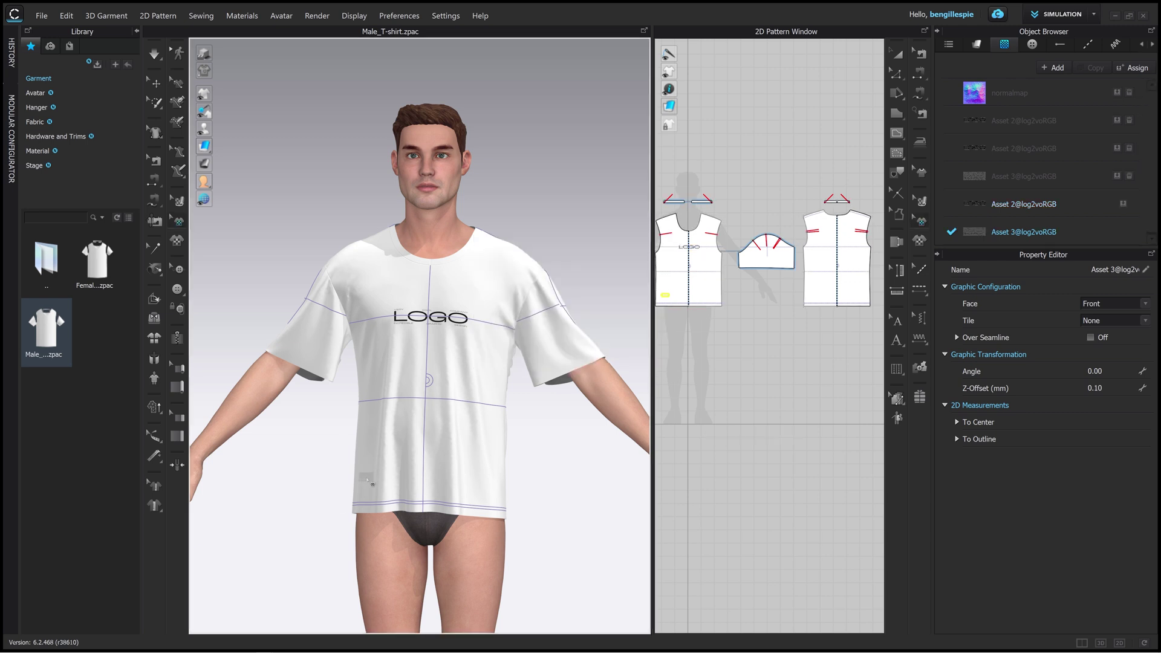
{"action": "left_click_drag", "start_coordinate": [367, 480], "coordinate": [366, 495]}
- Switch to the UV Editor workspace and fit all pattern UVs to 0-1 with a 15 mm absolute length
{"action": "left_click", "coordinate": [1062, 14]}
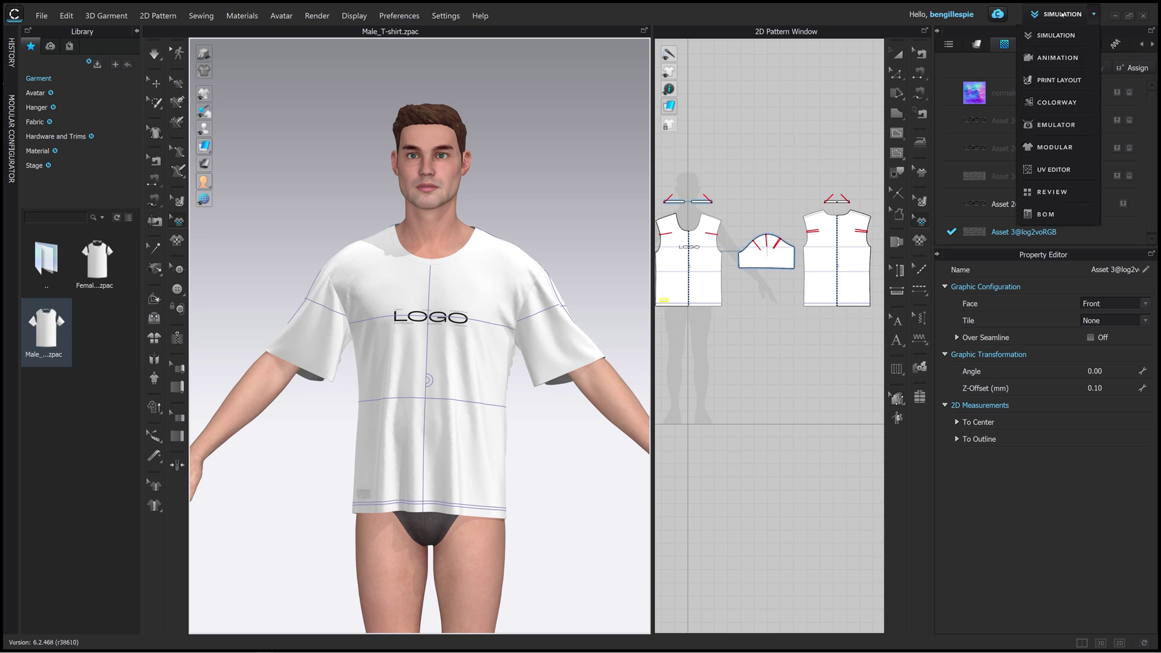
{"action": "left_click", "coordinate": [1051, 170]}
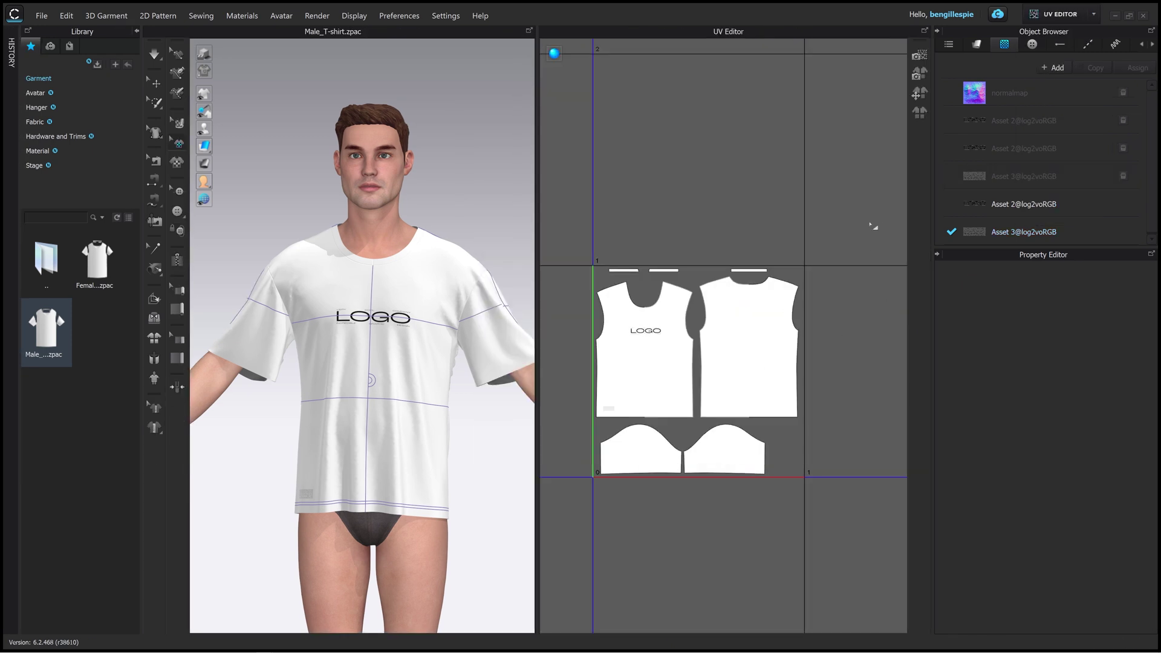
{"action": "key", "text": "ctrl+a"}
{"action": "right_click", "coordinate": [664, 380]}
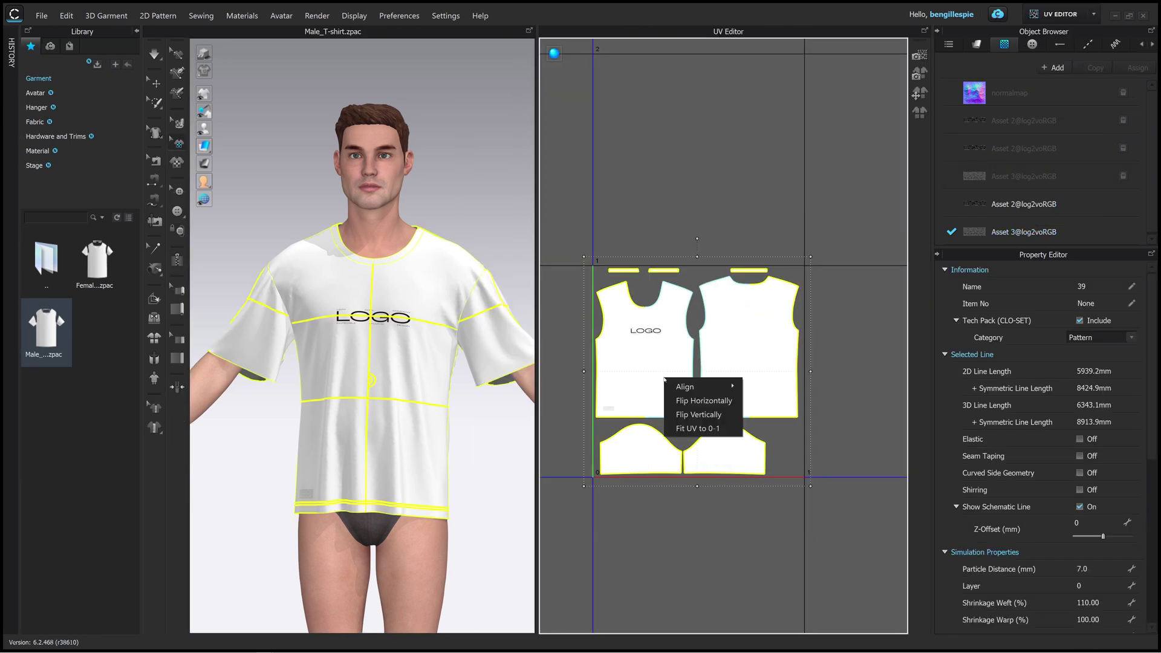
{"action": "left_click", "coordinate": [700, 429]}
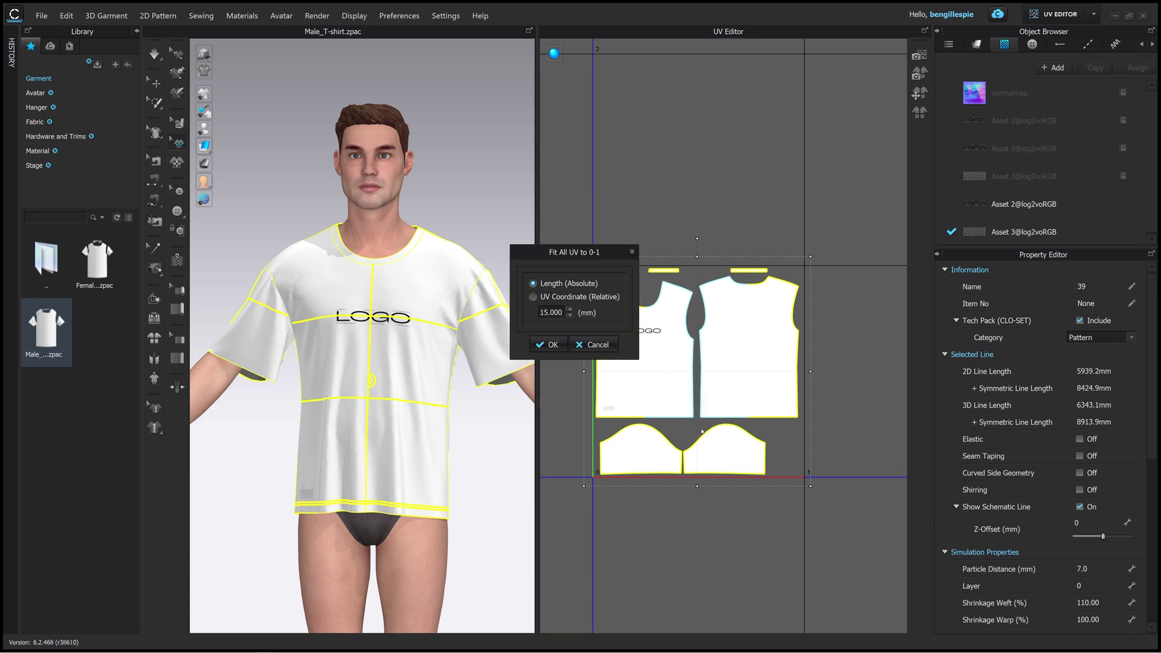
{"action": "left_click", "coordinate": [551, 344]}
{"action": "left_click", "coordinate": [743, 535]}
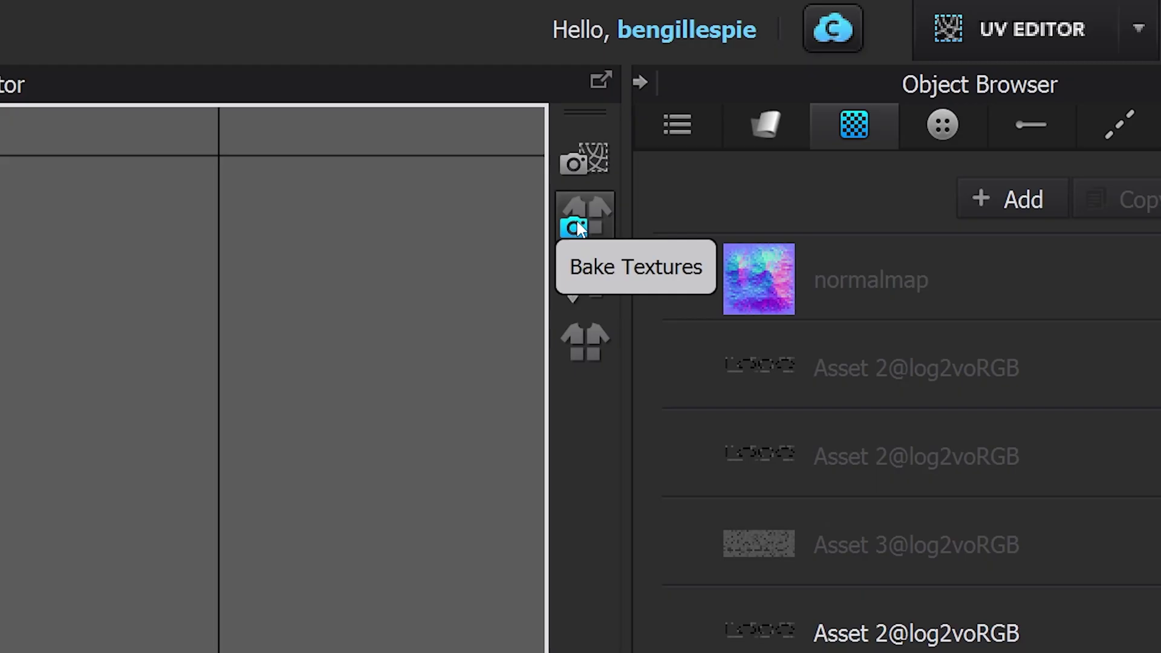
- Bake only the diffuse texture of the 0 to 1 UV area at 8192 pixels, saved as shirtTextures2 in New folder
{"action": "left_click", "coordinate": [577, 228]}
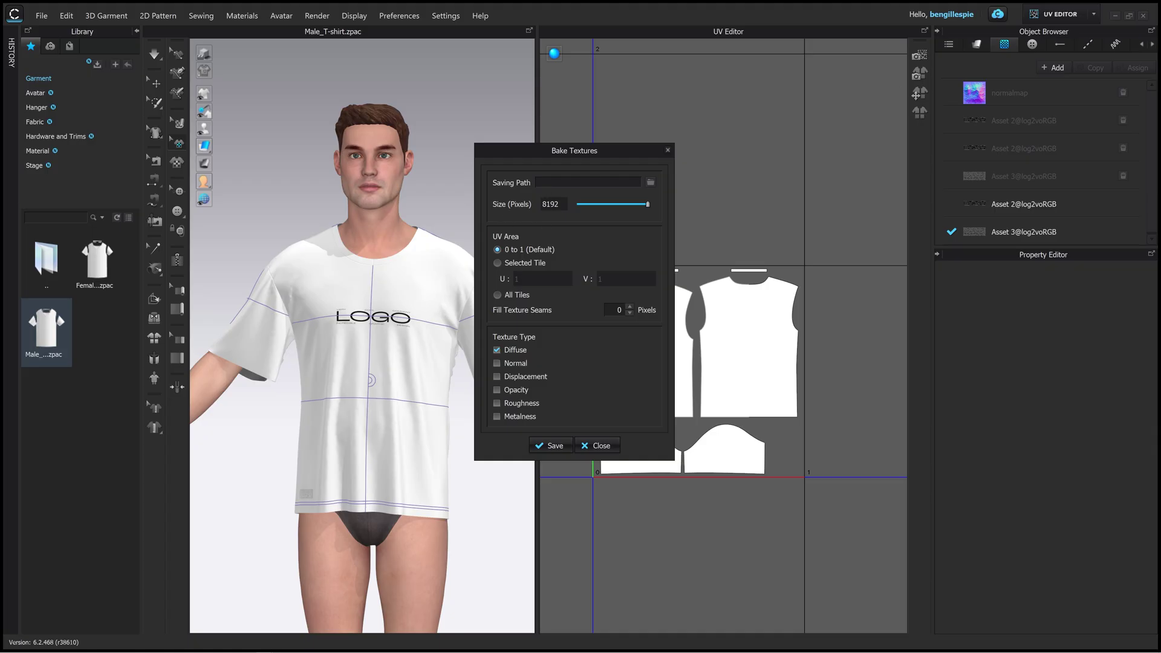
{"action": "left_click_drag", "start_coordinate": [561, 206], "coordinate": [533, 210]}
{"action": "left_click", "coordinate": [650, 182]}
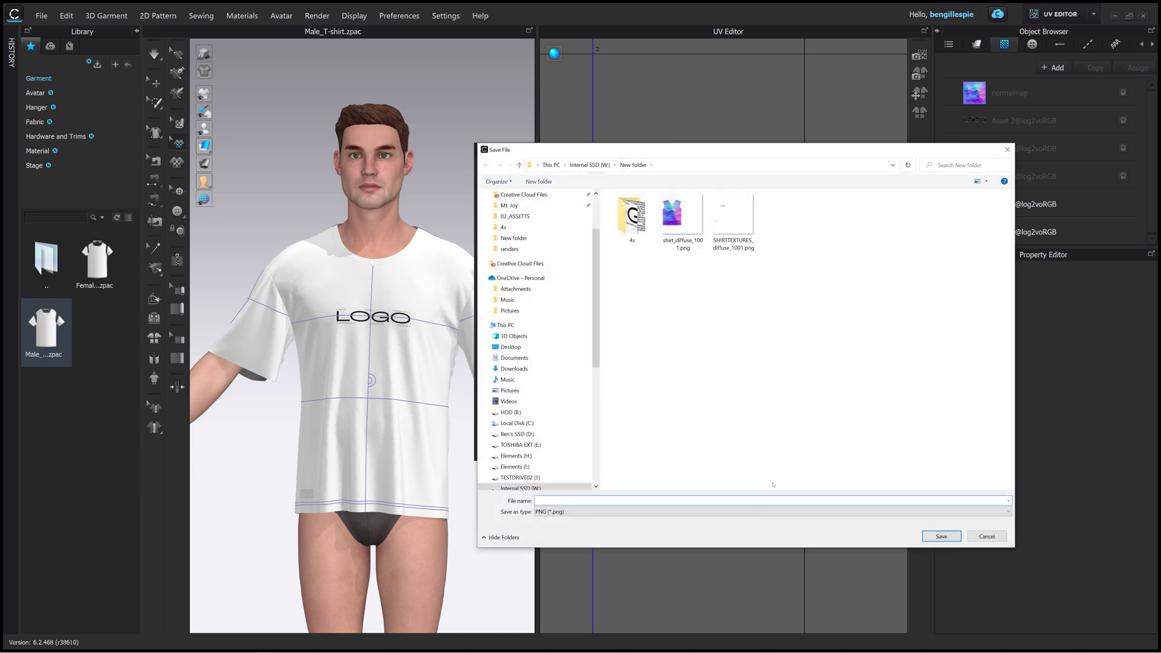
{"action": "type", "text": "shir"}
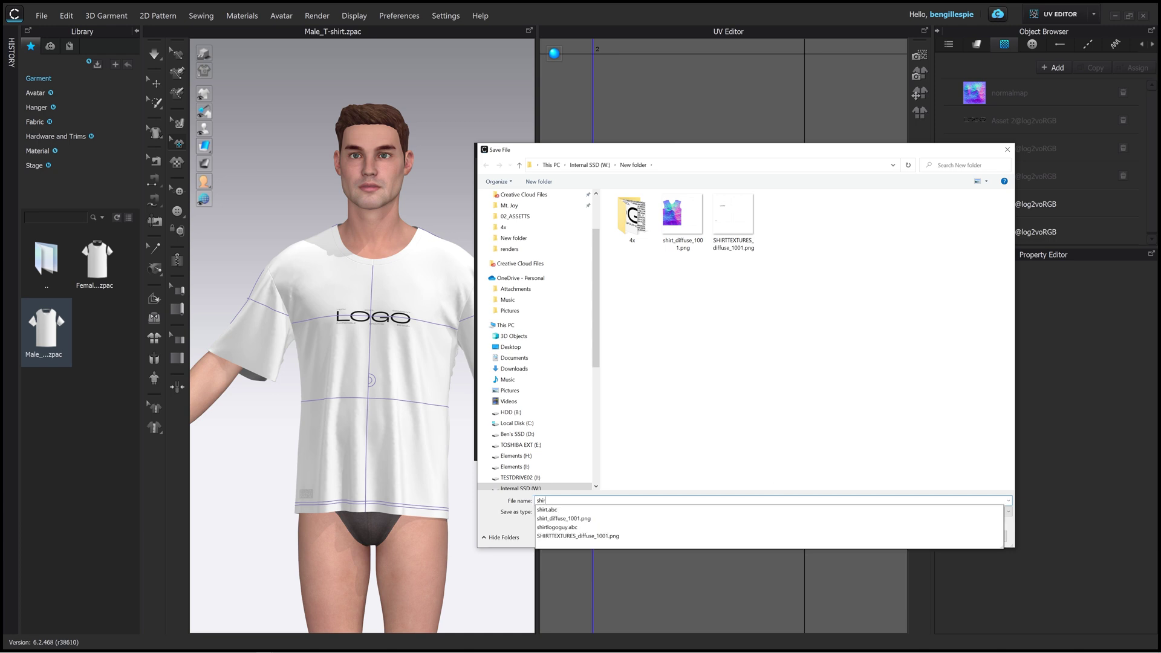
{"action": "type", "text": "tTextures"}
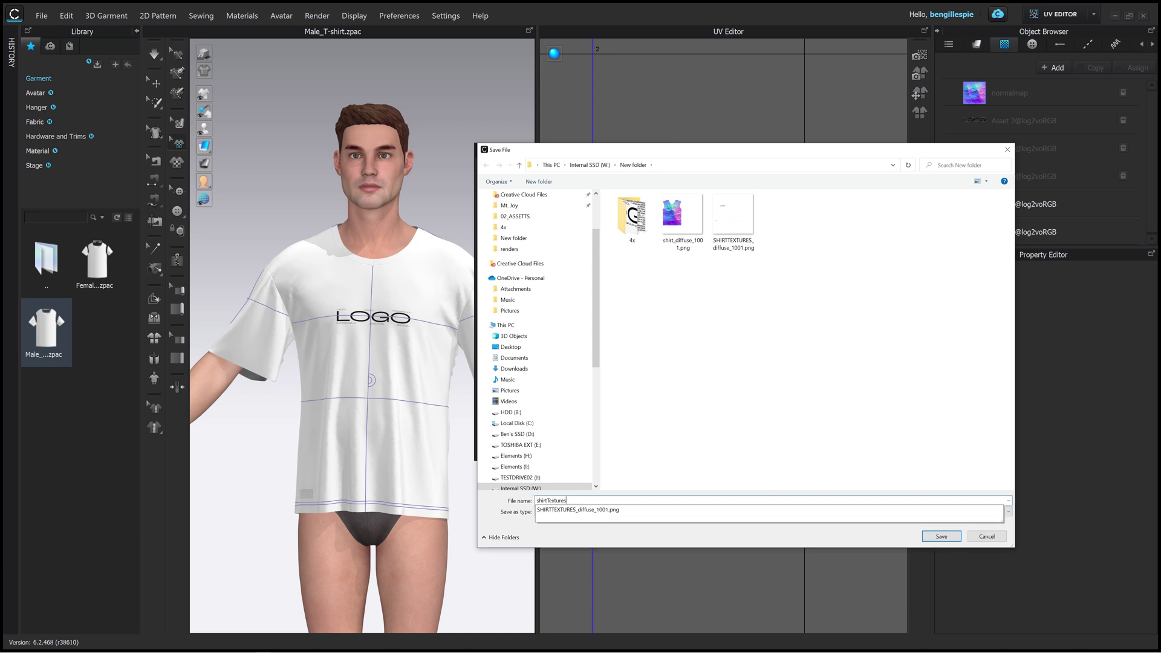
{"action": "type", "text": "2"}
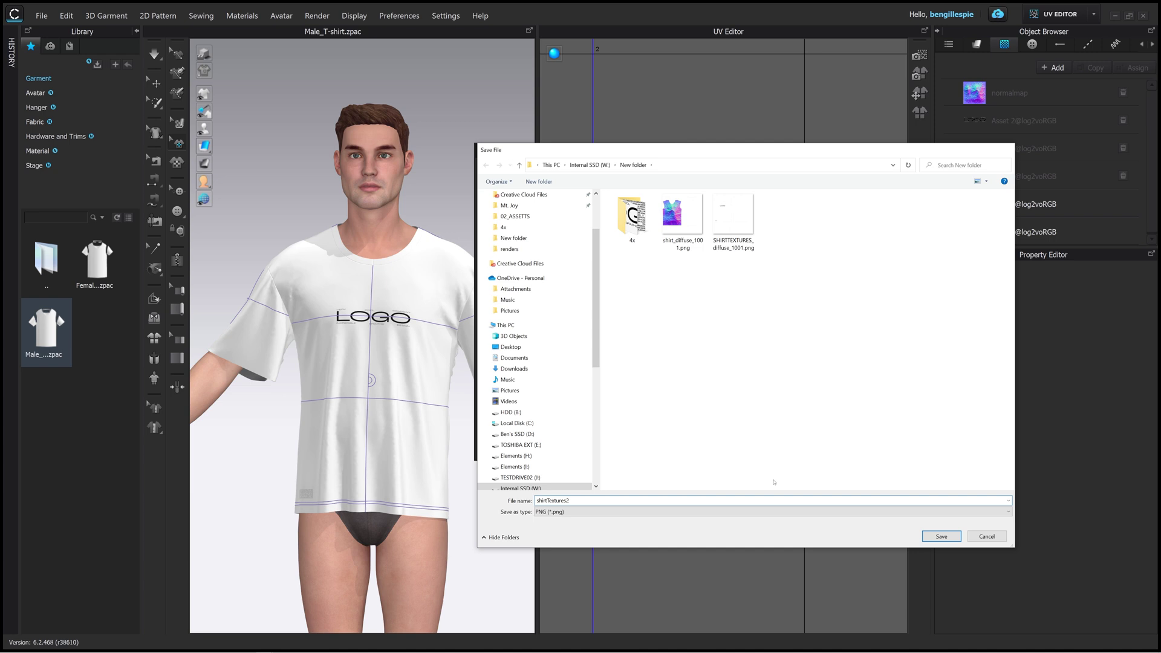
{"action": "key", "text": "Return"}
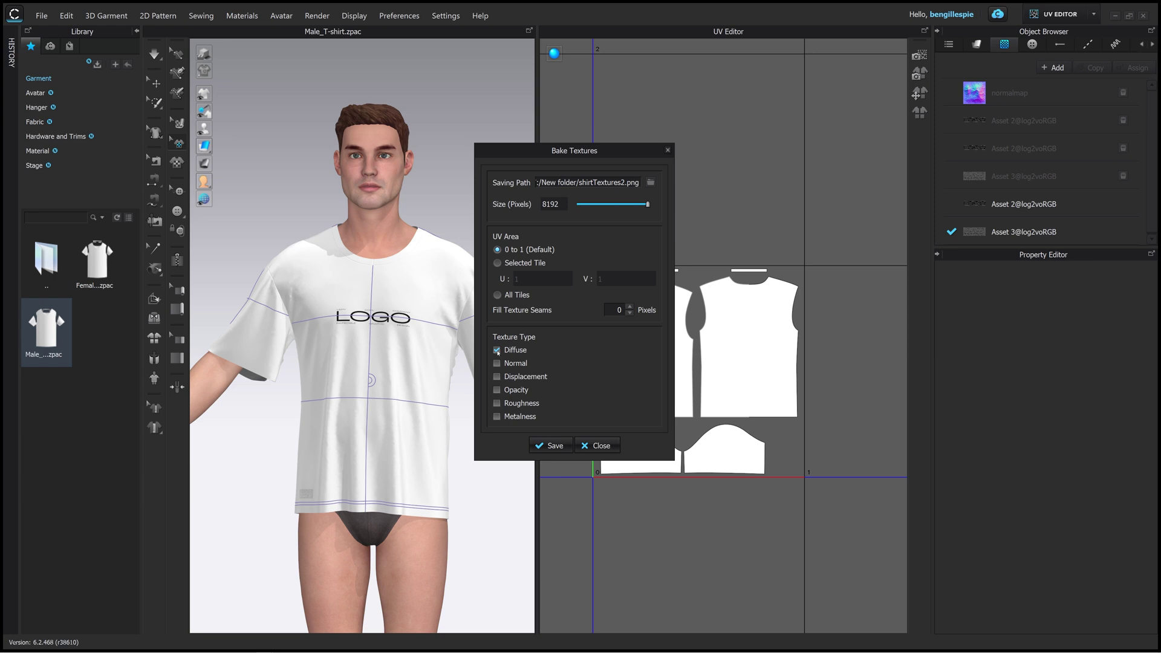
{"action": "left_click", "coordinate": [554, 447]}
{"action": "left_click", "coordinate": [608, 444]}
- Export the shirt as an Alembic (OGAWA) file named logo2, using Unweld, Thin, unified UV coordinates and millimetre scale without the avatar
{"action": "left_click", "coordinate": [42, 16]}
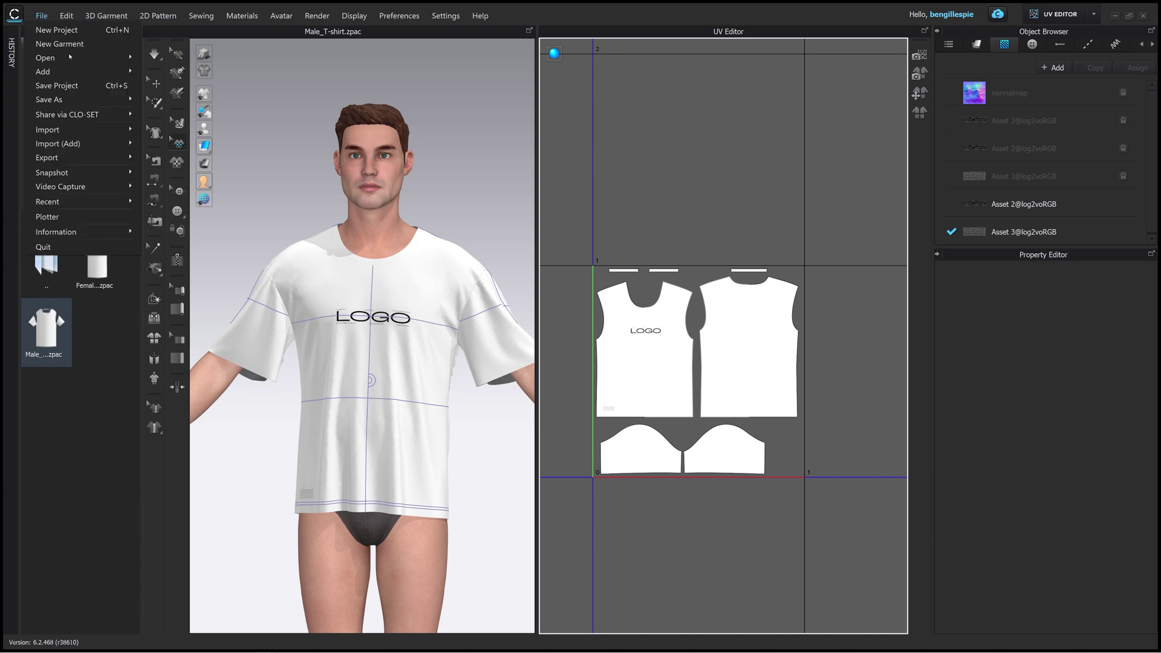
{"action": "mouse_move", "coordinate": [91, 157]}
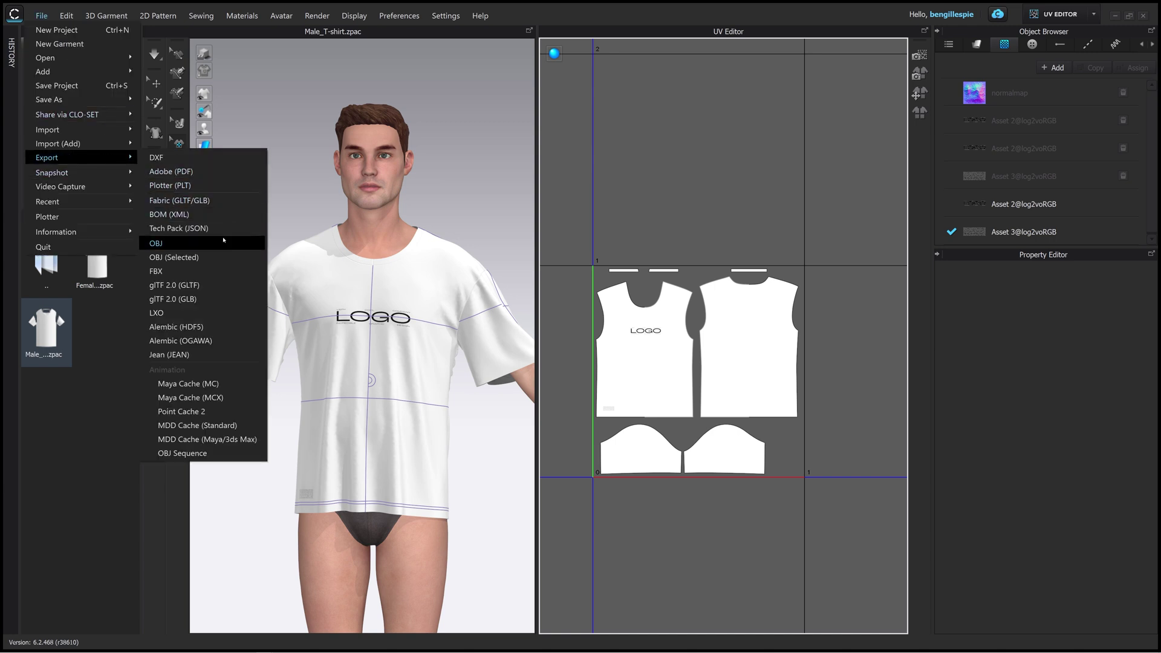
{"action": "left_click", "coordinate": [215, 340]}
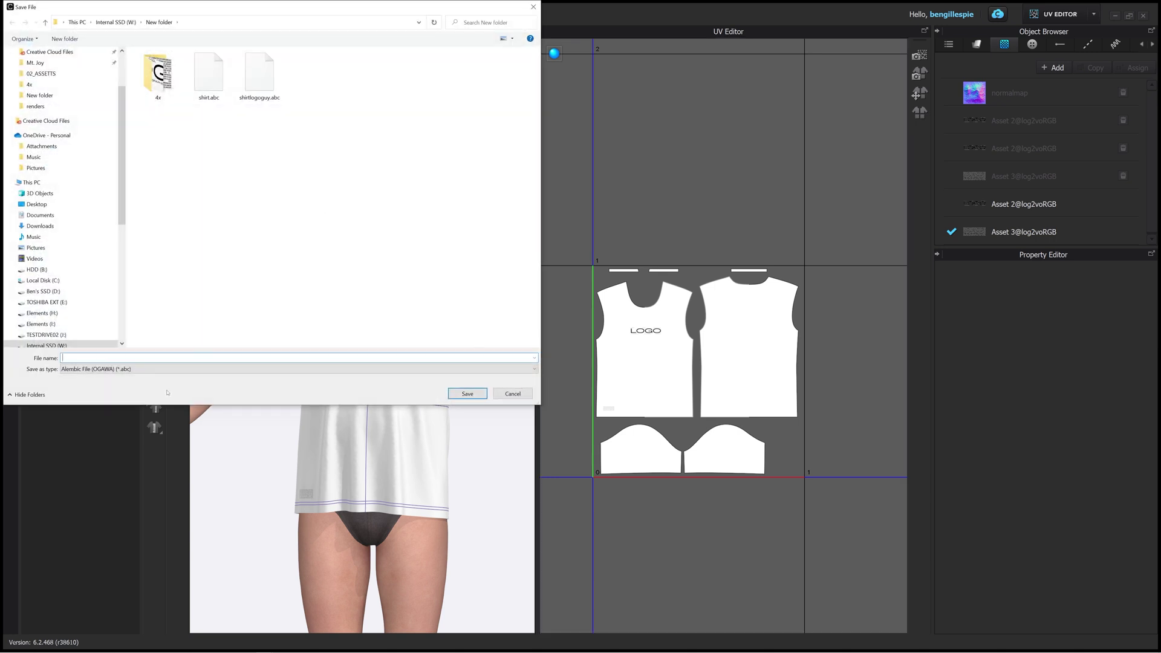
{"action": "type", "text": "logo2"}
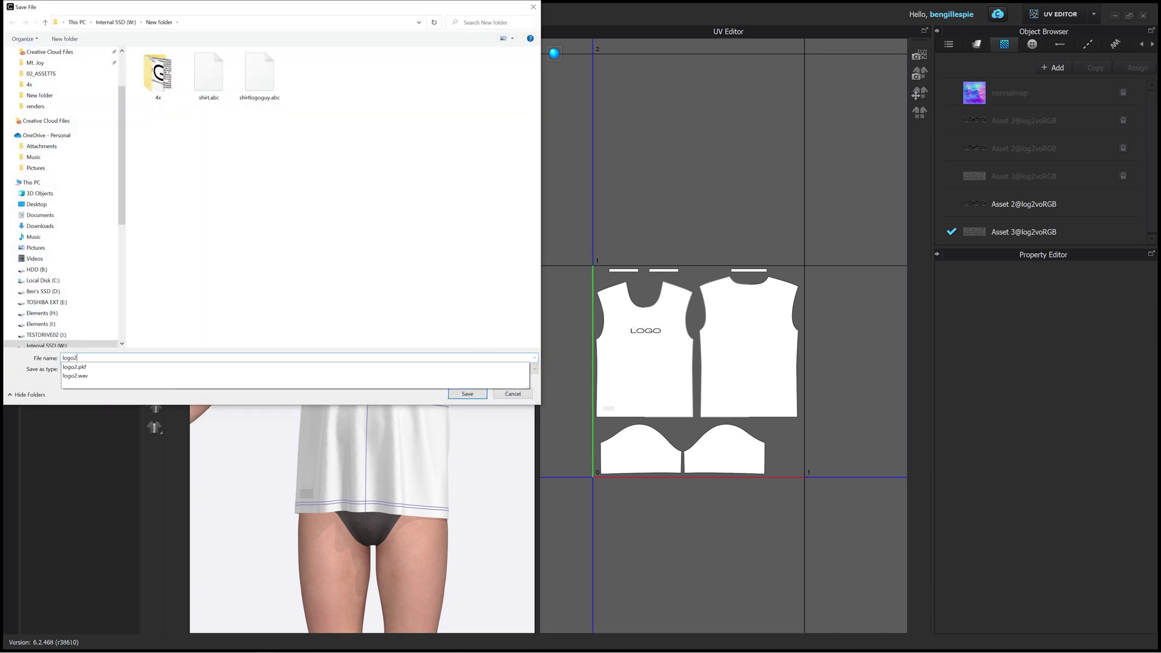
{"action": "left_click", "coordinate": [192, 265]}
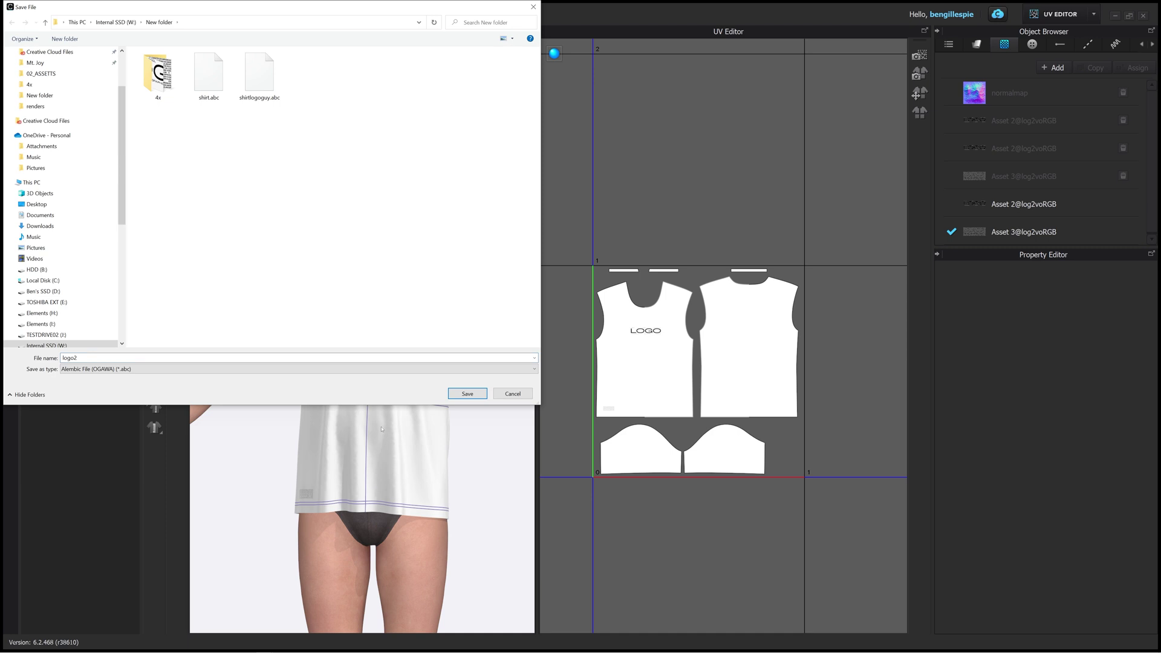
{"action": "left_click", "coordinate": [466, 394]}
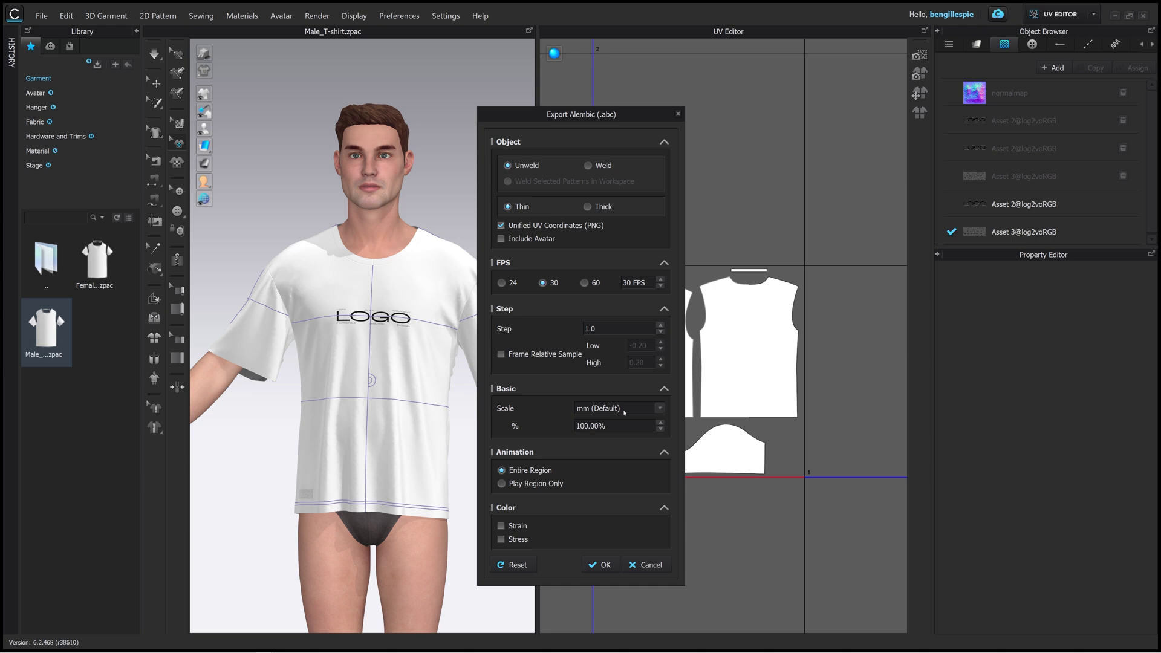
{"action": "left_click", "coordinate": [602, 566]}
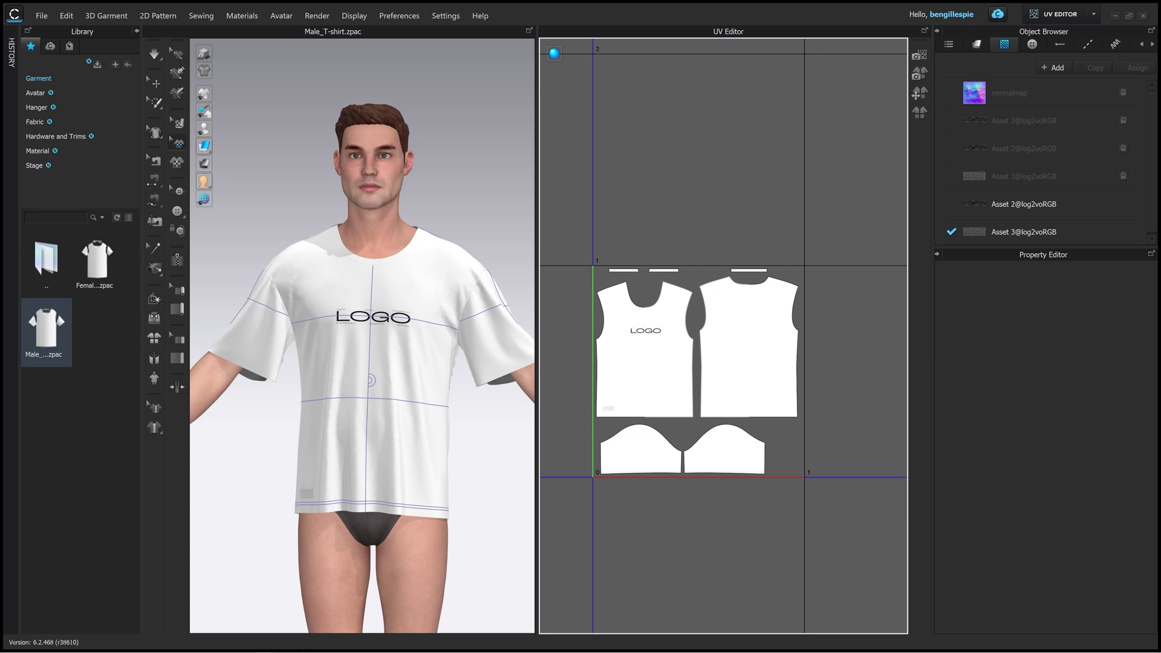
- Switch to Cinema 4D and delete the existing cloth_parent object from the scene
{"action": "mouse_move", "coordinate": [291, 646]}
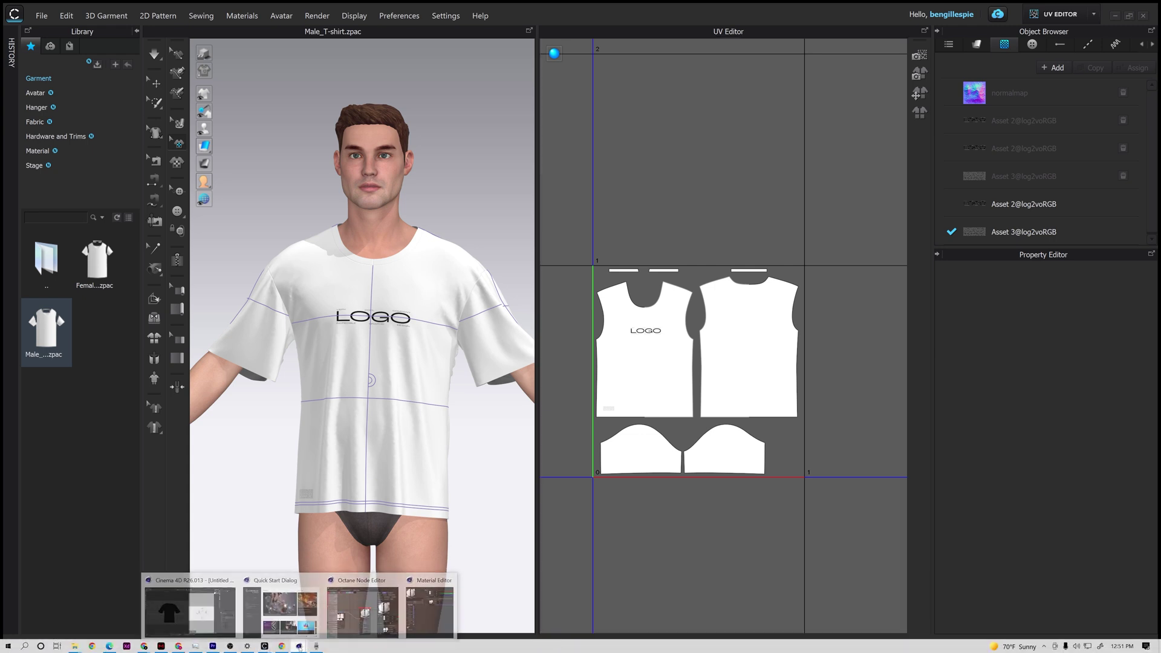
{"action": "left_click", "coordinate": [190, 605]}
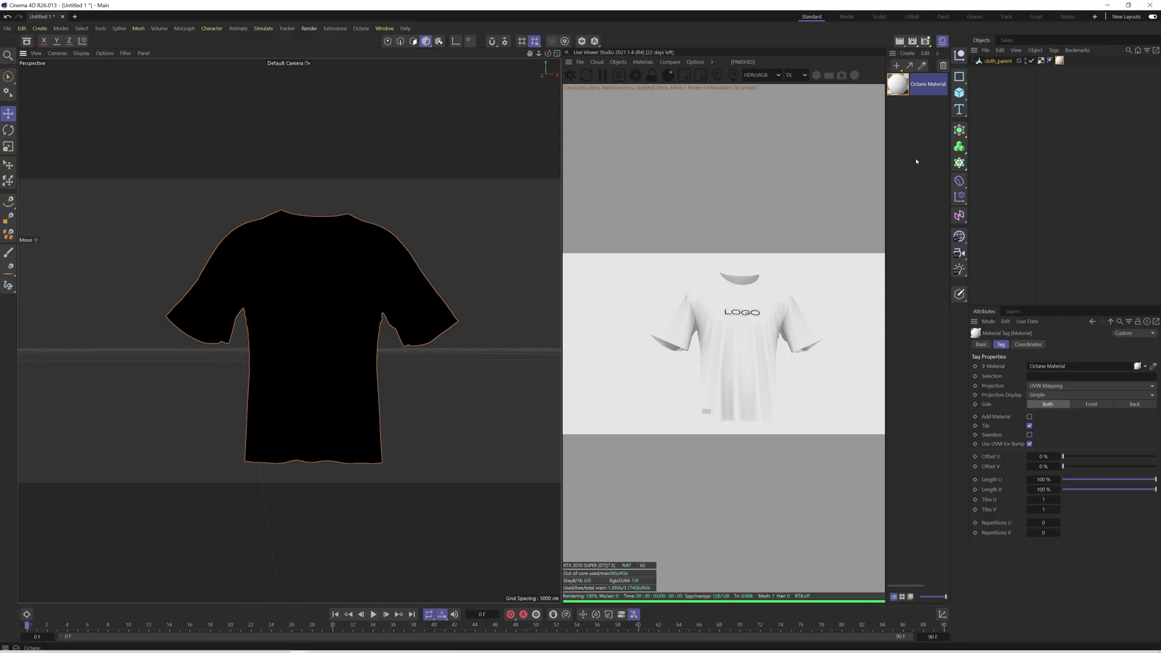
{"action": "left_click", "coordinate": [975, 64]}
{"action": "key", "text": "Delete"}
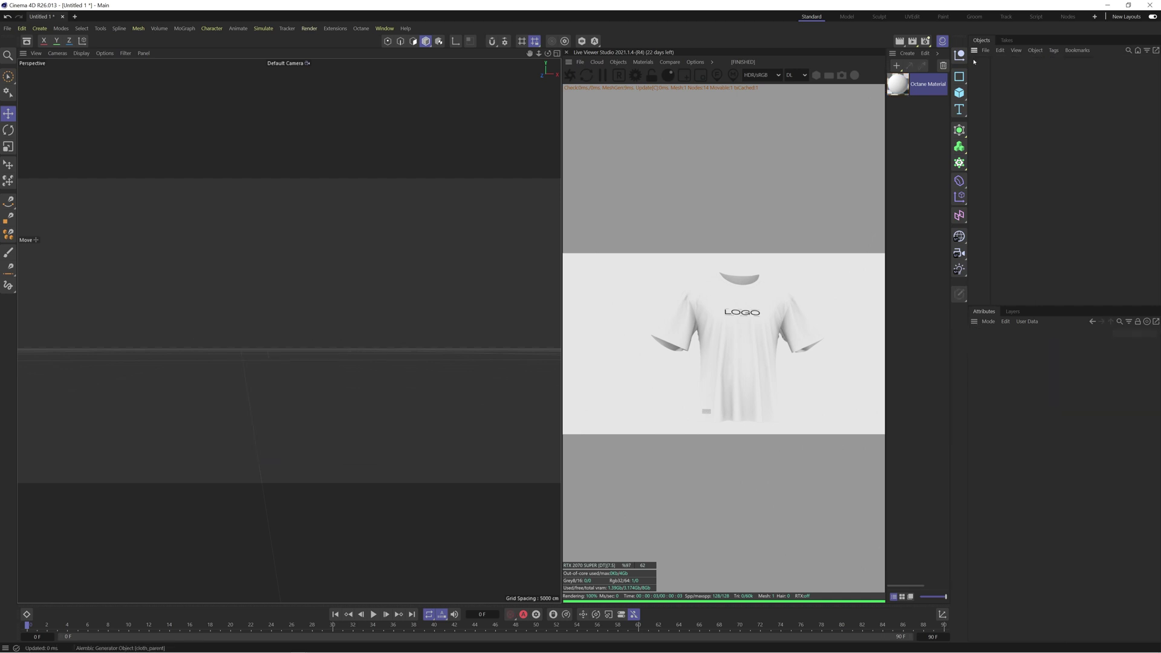
- Choose logo2.abc in New folder on the Internal SSD as the file to load into the scene
{"action": "left_click", "coordinate": [985, 51]}
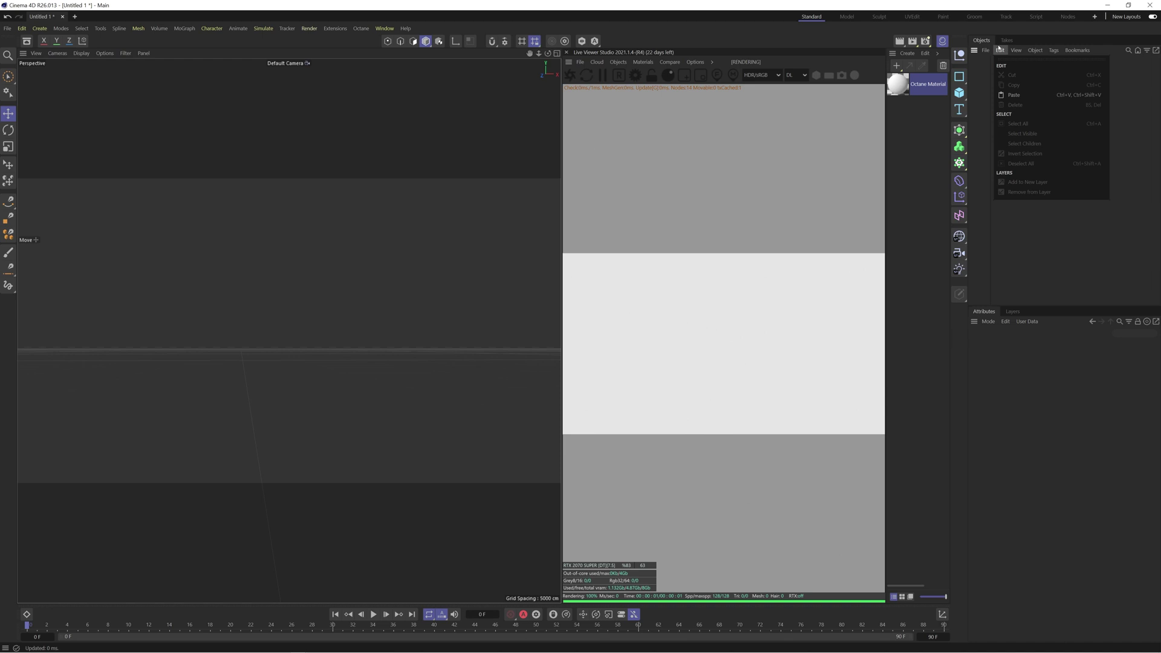
{"action": "mouse_move", "coordinate": [999, 50]}
{"action": "left_click", "coordinate": [1001, 77]}
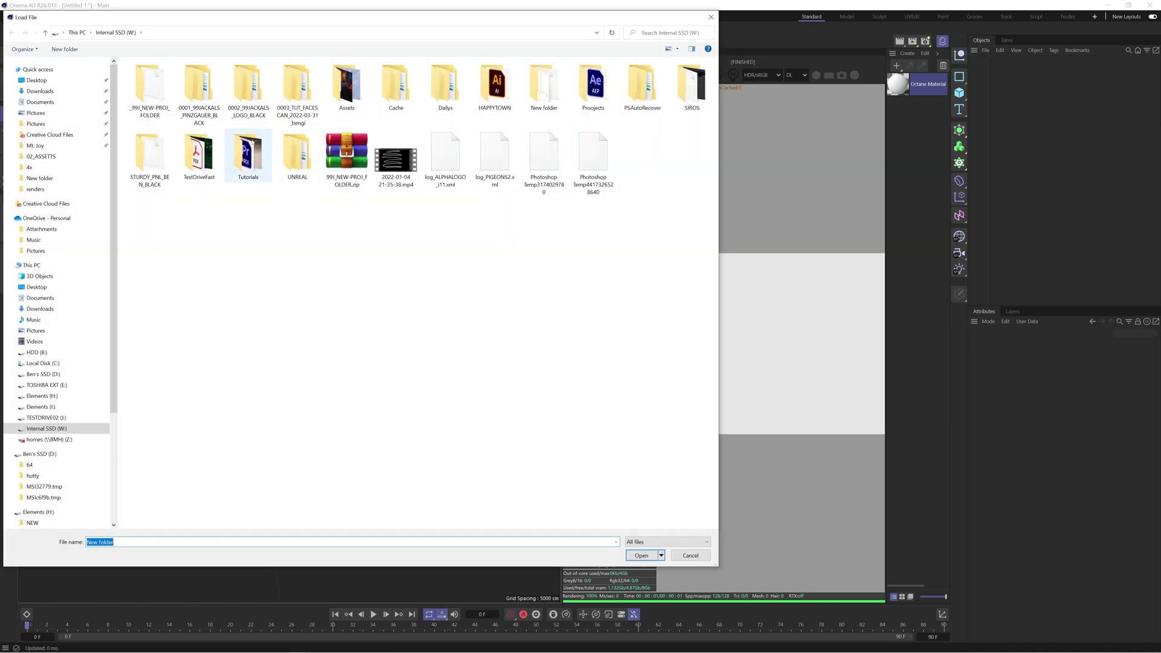
{"action": "double_click", "coordinate": [563, 96]}
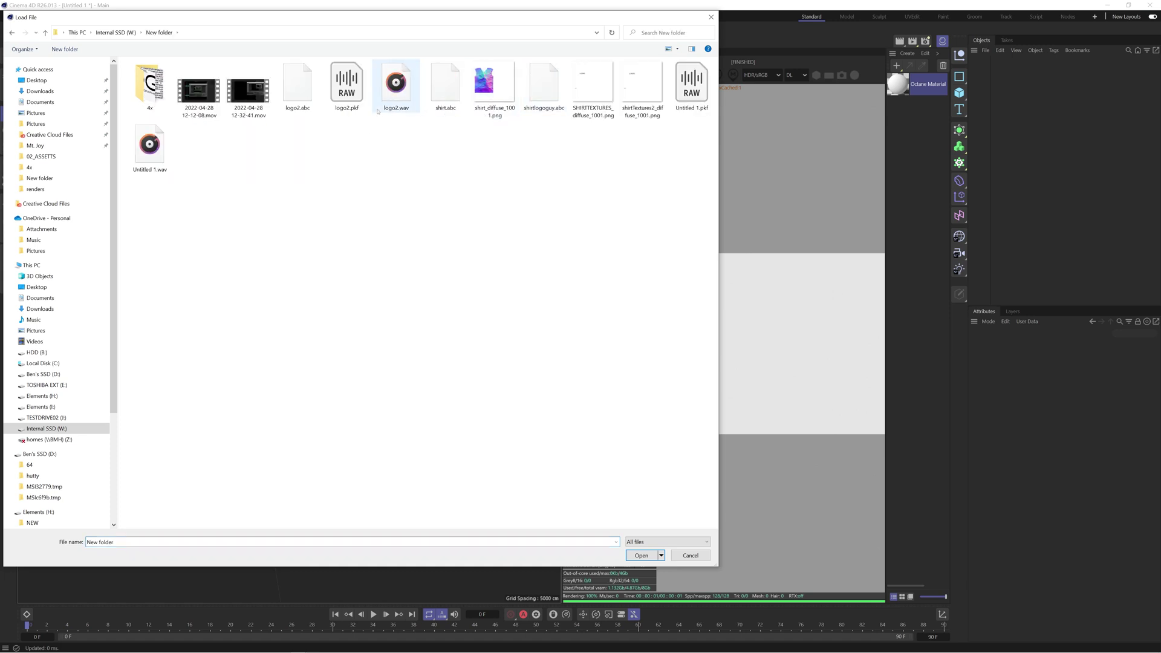
{"action": "left_click", "coordinate": [297, 86]}
{"action": "left_click", "coordinate": [641, 555]}
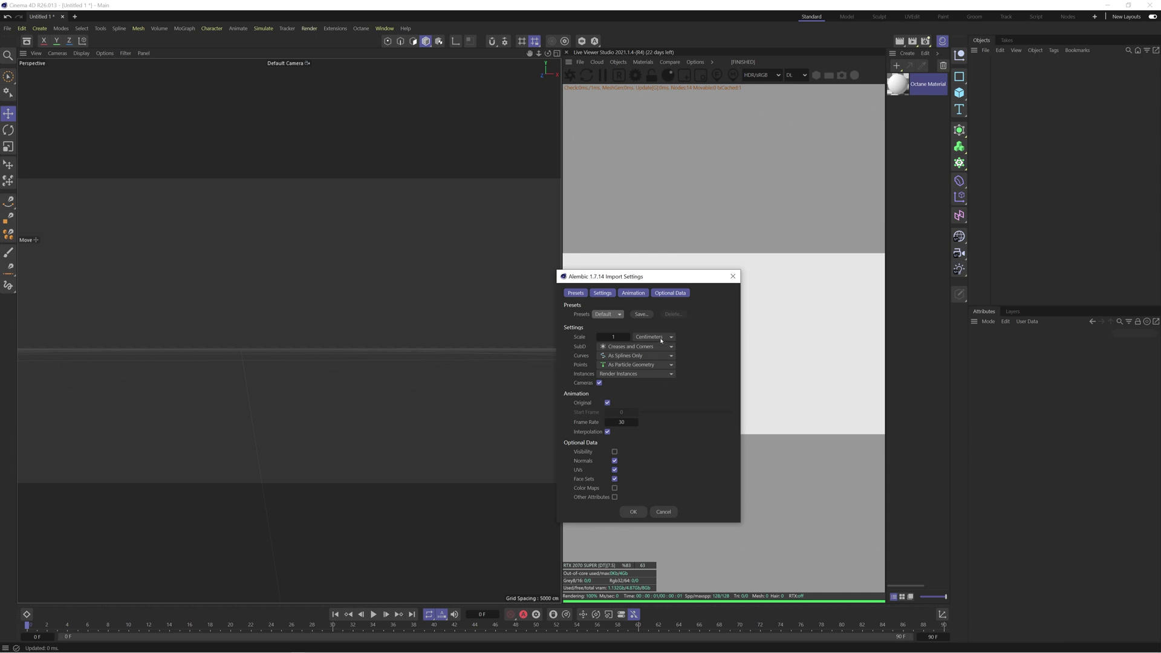
- Import the Alembic shirt with the scale unit set to Millimeters and frame it in the perspective view
{"action": "left_click", "coordinate": [661, 340]}
{"action": "left_click", "coordinate": [656, 379]}
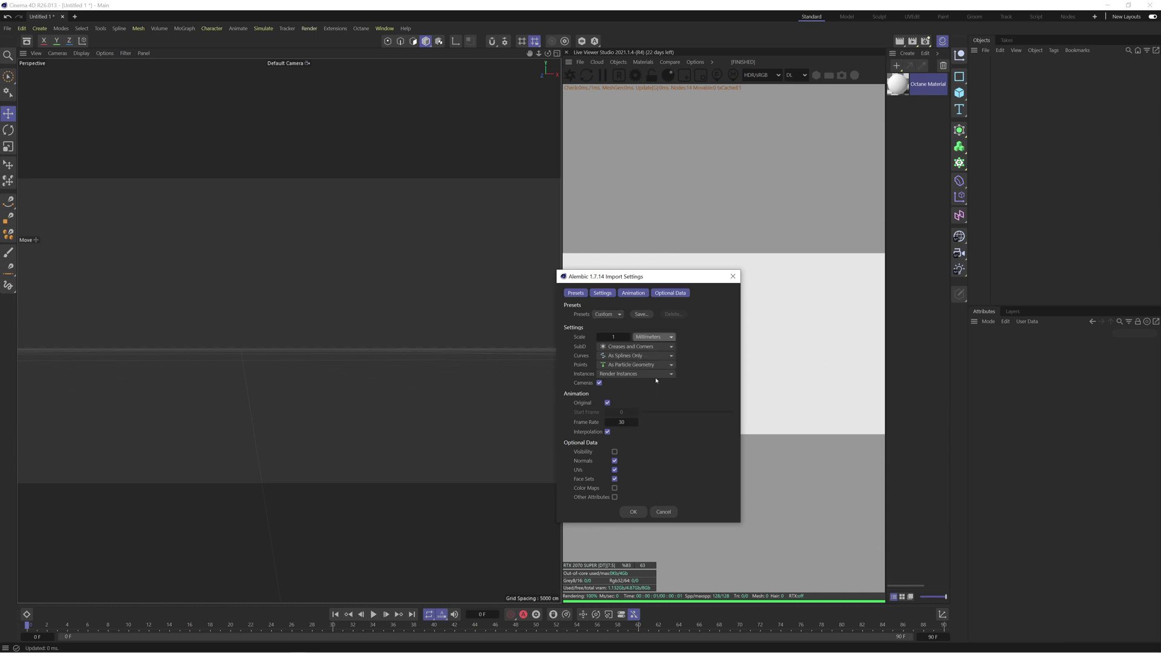
{"action": "left_click", "coordinate": [627, 513]}
{"action": "middle_click", "coordinate": [357, 528]}
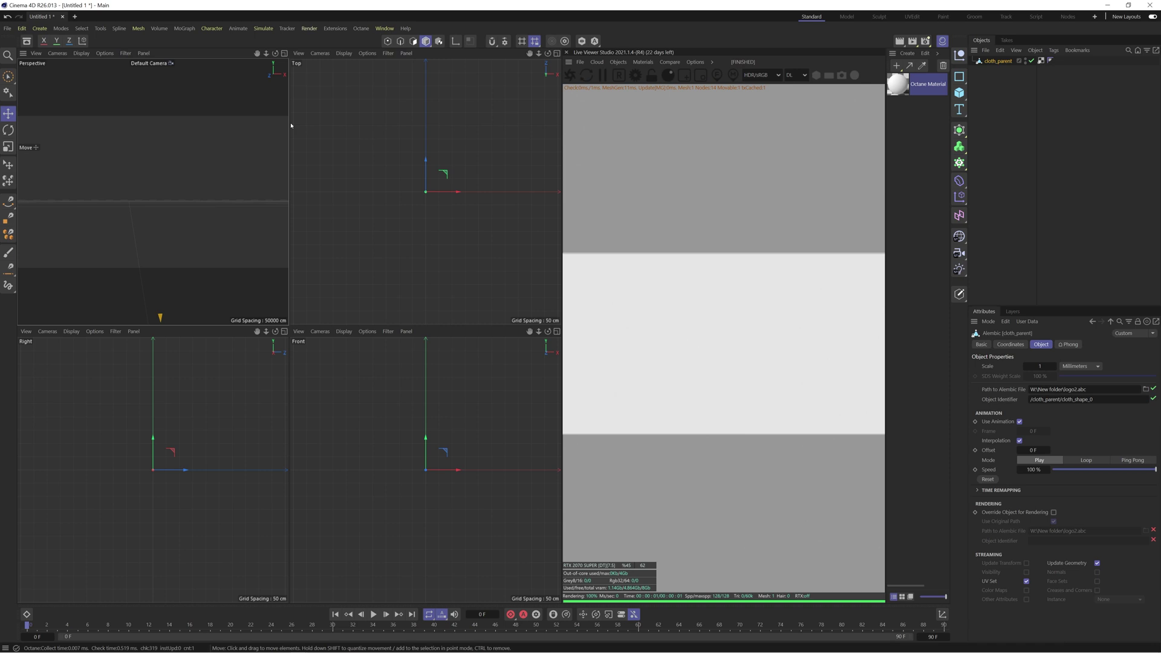
{"action": "middle_click", "coordinate": [248, 243]}
{"action": "middle_click_drag", "start_coordinate": [288, 329], "coordinate": [305, 16], "text": "alt"}
{"action": "scroll", "coordinate": [296, 369], "scroll_direction": "up", "scroll_amount": 10}
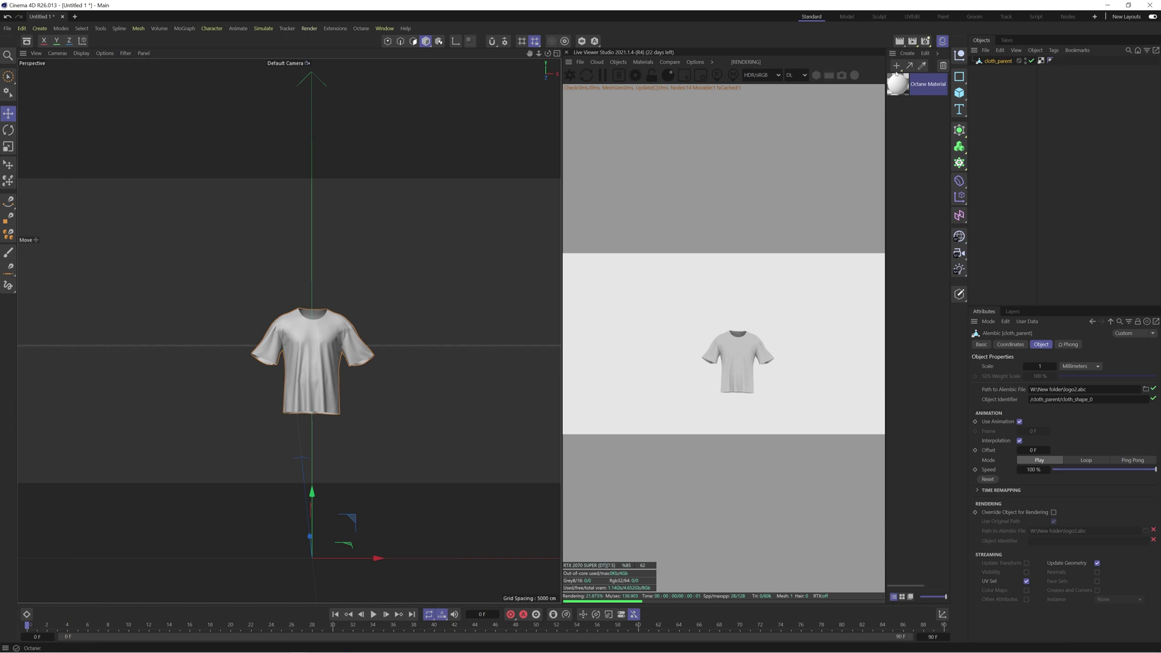
- Create a new Octane Material from the c4doctane extension materials
{"action": "left_click", "coordinate": [907, 54]}
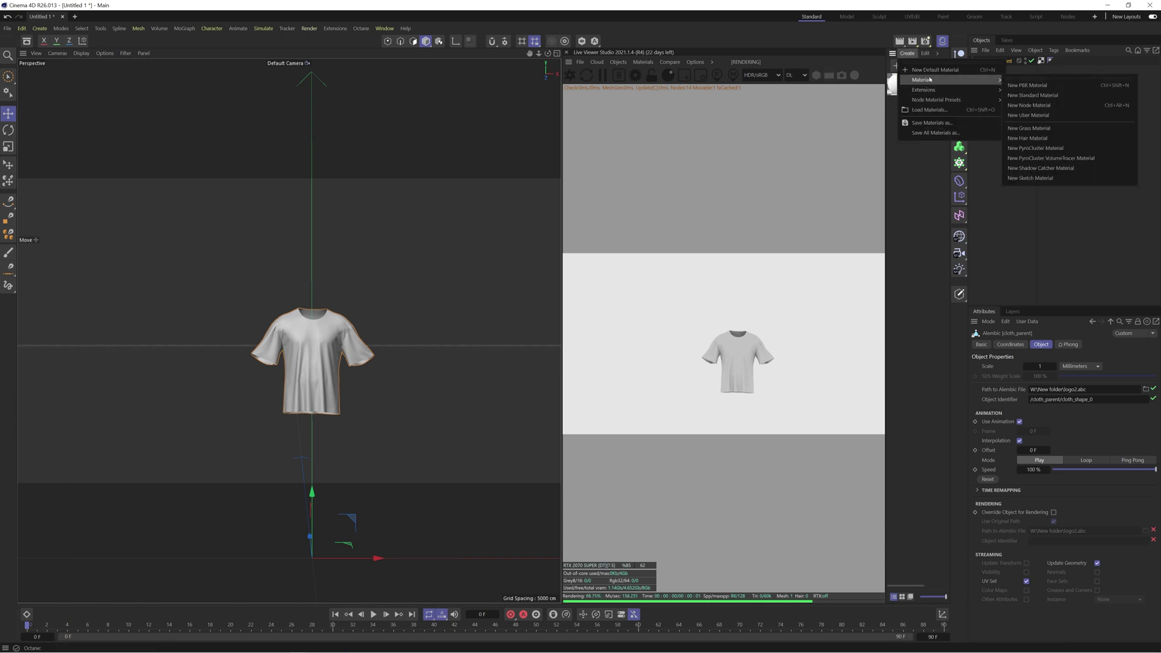
{"action": "mouse_move", "coordinate": [961, 89]}
{"action": "mouse_move", "coordinate": [1011, 92]}
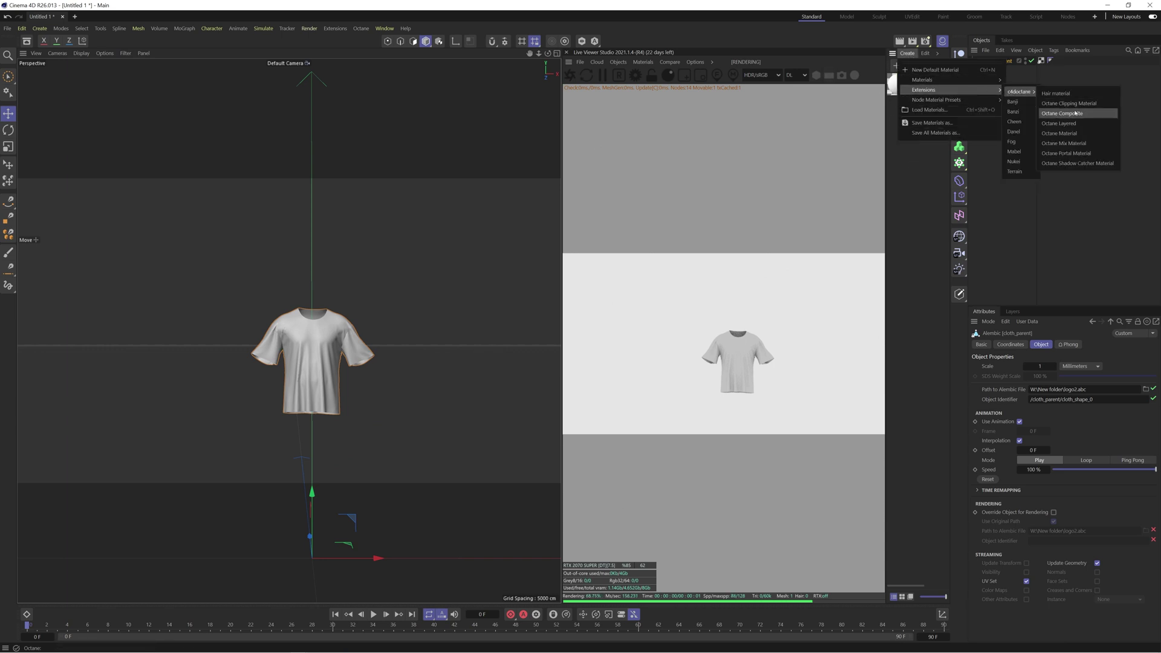
{"action": "left_click", "coordinate": [1076, 132]}
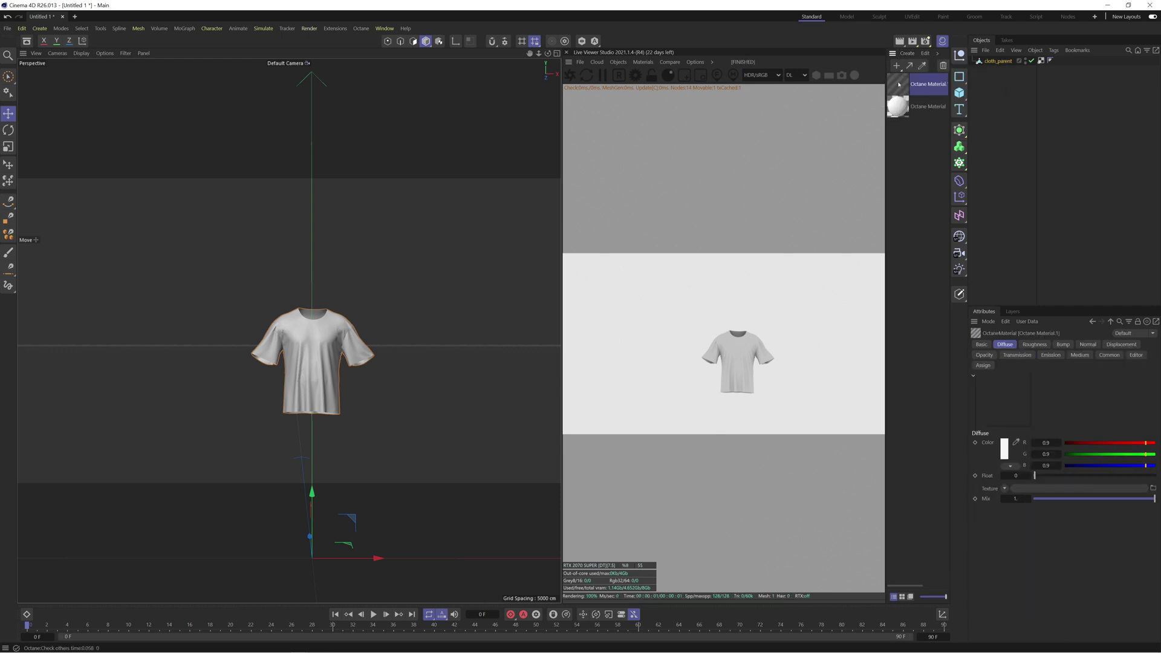
- Add an Image texture node to the new material's node graph and load shirtTextures2_diffuse_1001.png from New folder
{"action": "double_click", "coordinate": [898, 84]}
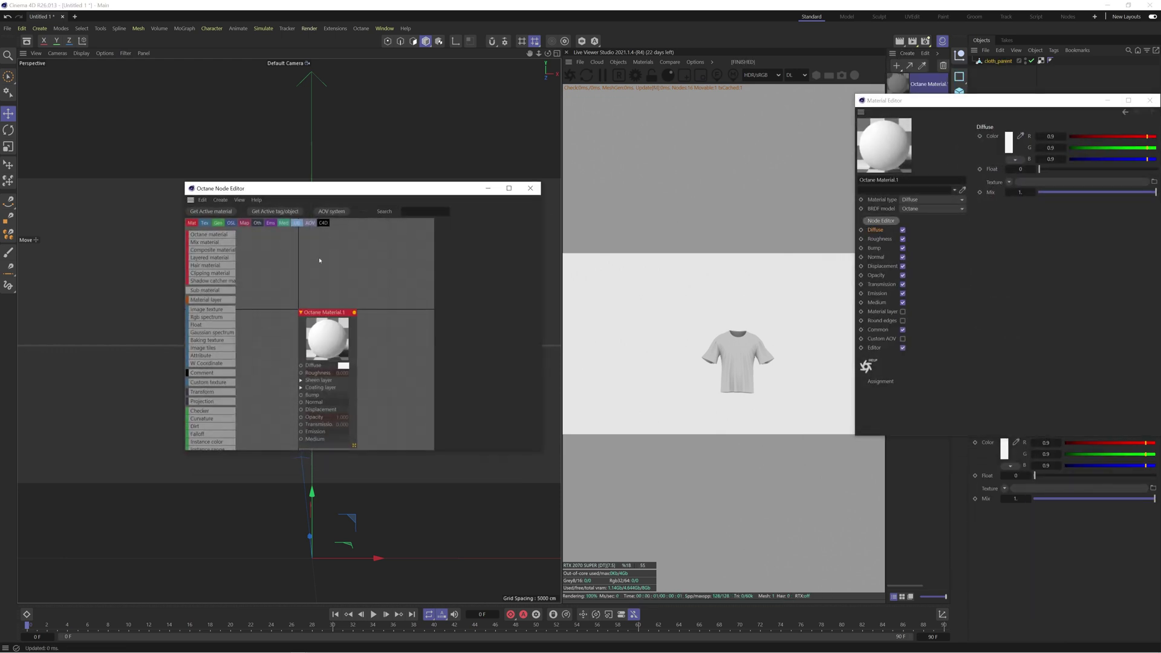
{"action": "left_click_drag", "start_coordinate": [221, 310], "coordinate": [264, 319]}
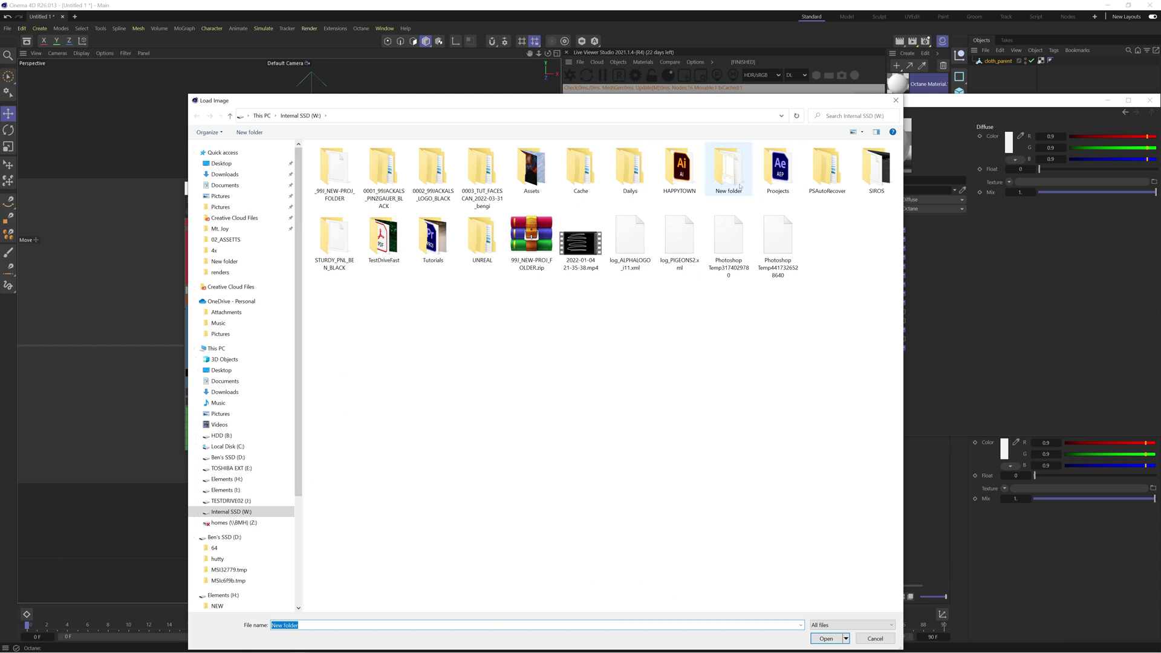
{"action": "double_click", "coordinate": [728, 168]}
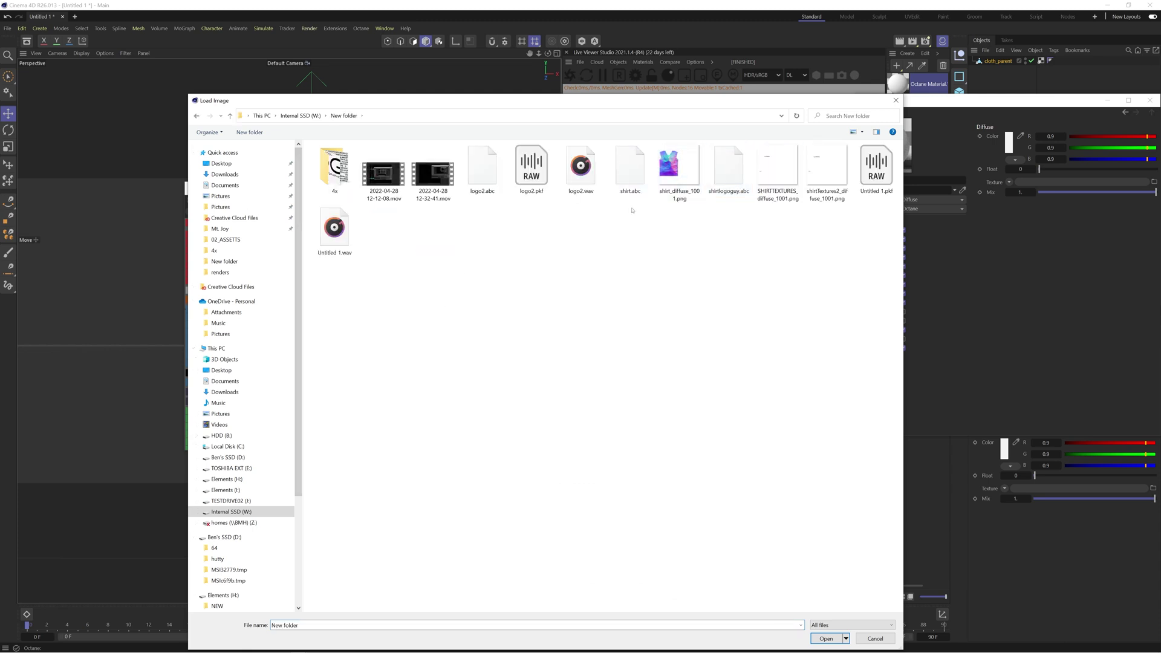
{"action": "left_click", "coordinate": [826, 169]}
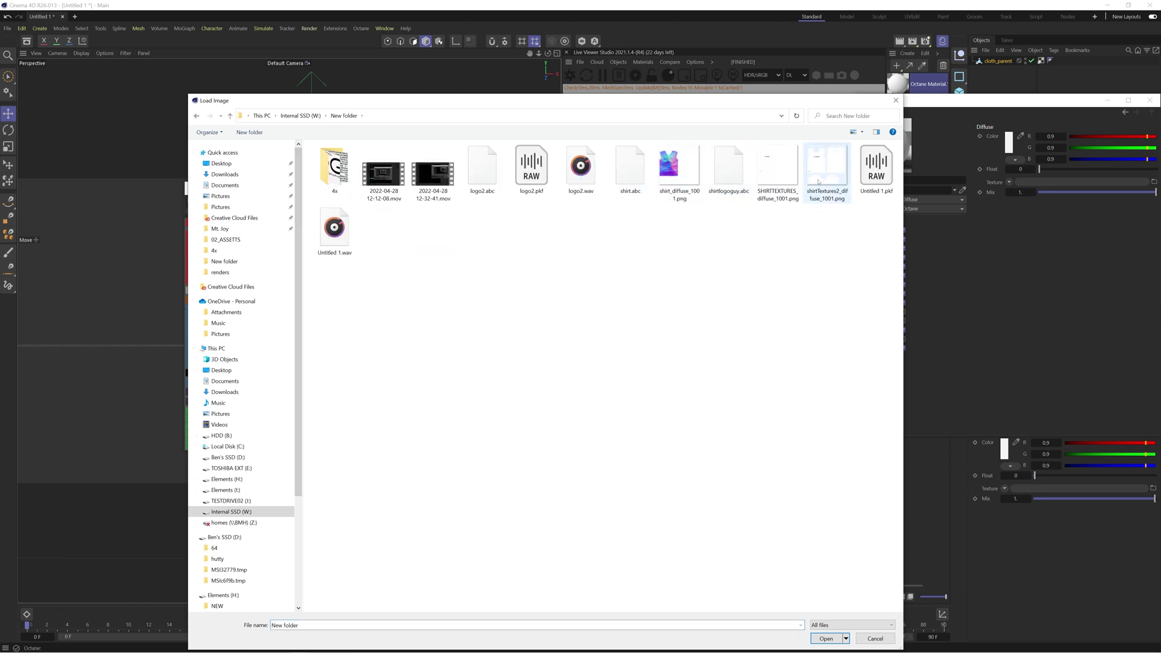
{"action": "left_click", "coordinate": [826, 638]}
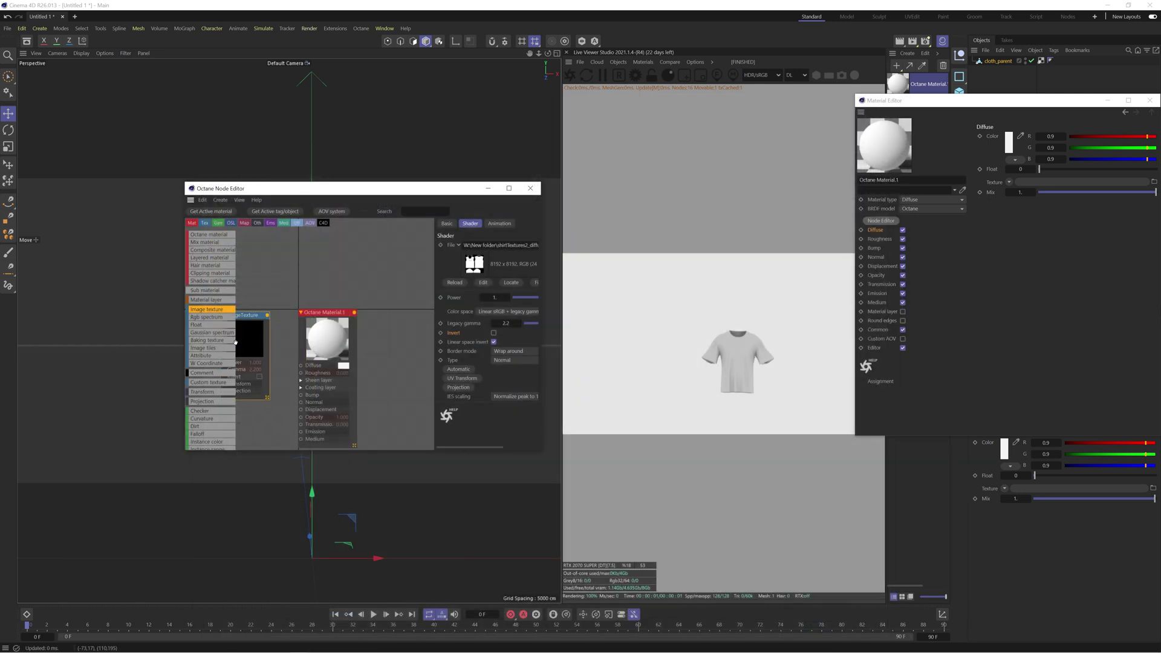
- Connect the image texture node to the material's Diffuse channel and put away the material and node editors
{"action": "left_click_drag", "start_coordinate": [328, 344], "coordinate": [357, 346]}
{"action": "left_click_drag", "start_coordinate": [253, 343], "coordinate": [329, 366]}
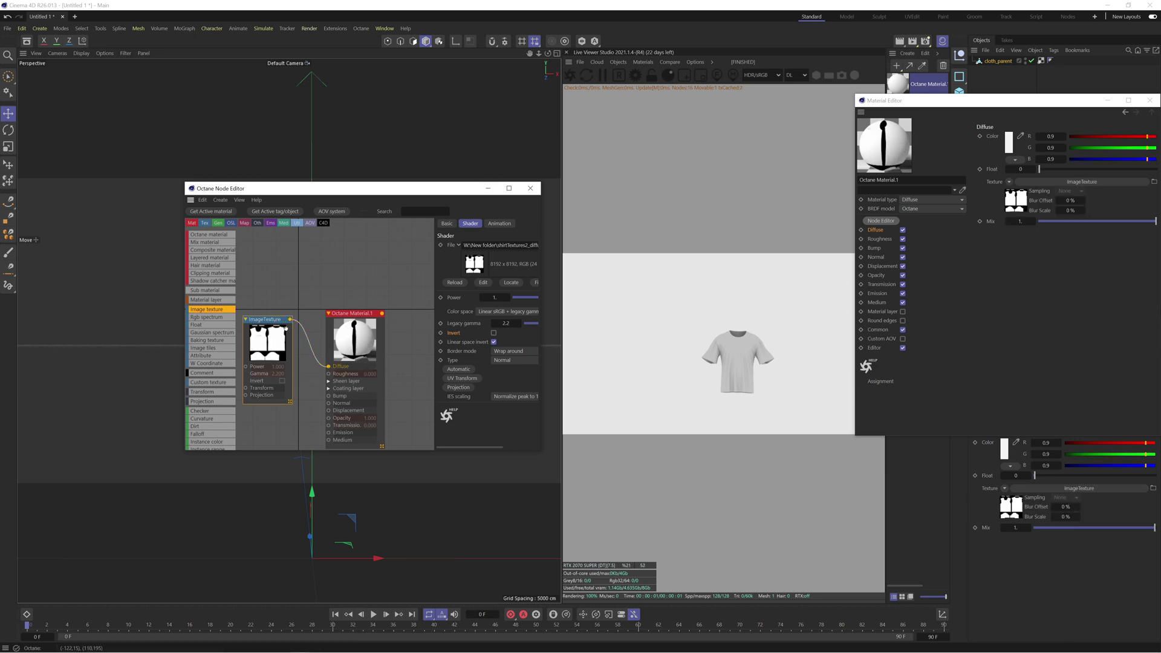
{"action": "left_click", "coordinate": [1114, 103]}
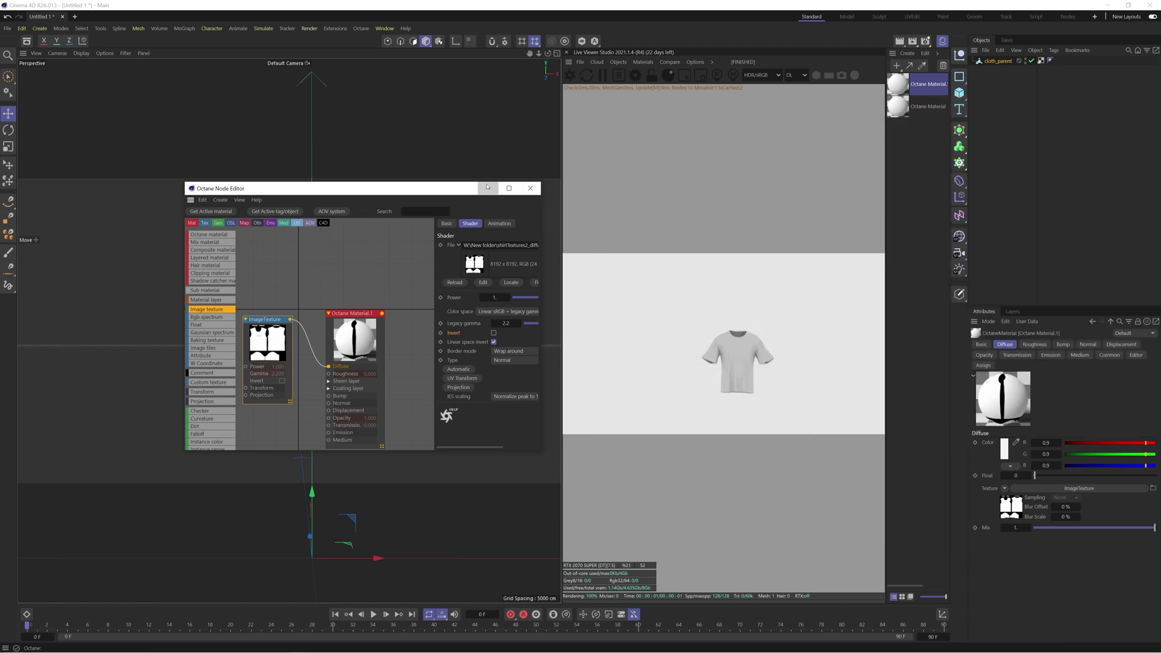
{"action": "left_click", "coordinate": [487, 188]}
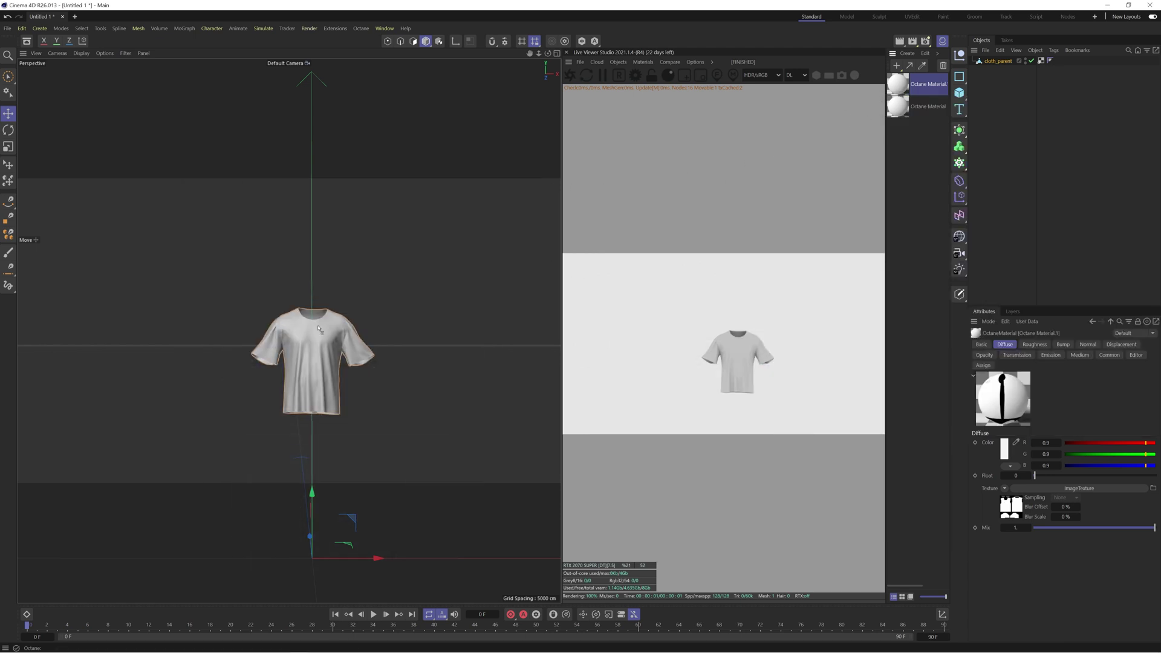
- Apply the textured Octane material to the shirt and frame the front with its logo in the live render
{"action": "left_click_drag", "start_coordinate": [898, 84], "coordinate": [312, 357]}
{"action": "scroll", "coordinate": [310, 331], "scroll_direction": "up", "scroll_amount": 3}
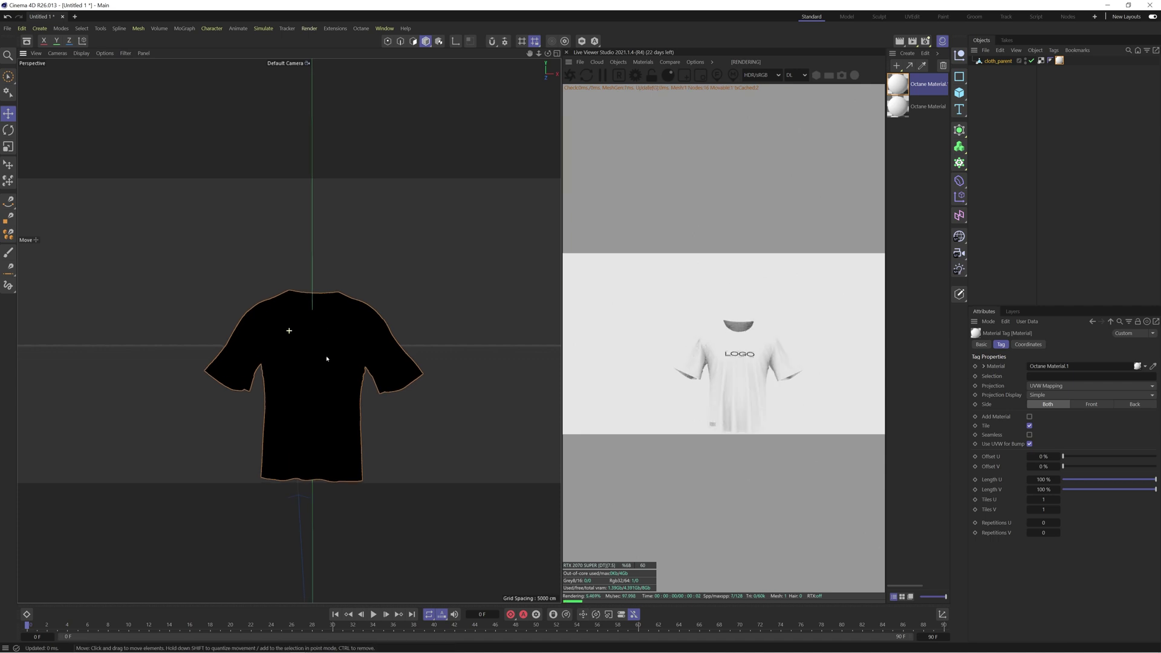
{"action": "middle_click_drag", "start_coordinate": [326, 358], "coordinate": [326, 314], "text": "alt"}
{"action": "left_click_drag", "start_coordinate": [311, 327], "coordinate": [297, 327], "text": "alt"}
{"action": "scroll", "coordinate": [308, 329], "scroll_direction": "up", "scroll_amount": 3}
{"action": "scroll", "coordinate": [308, 329], "scroll_direction": "down", "scroll_amount": 5}
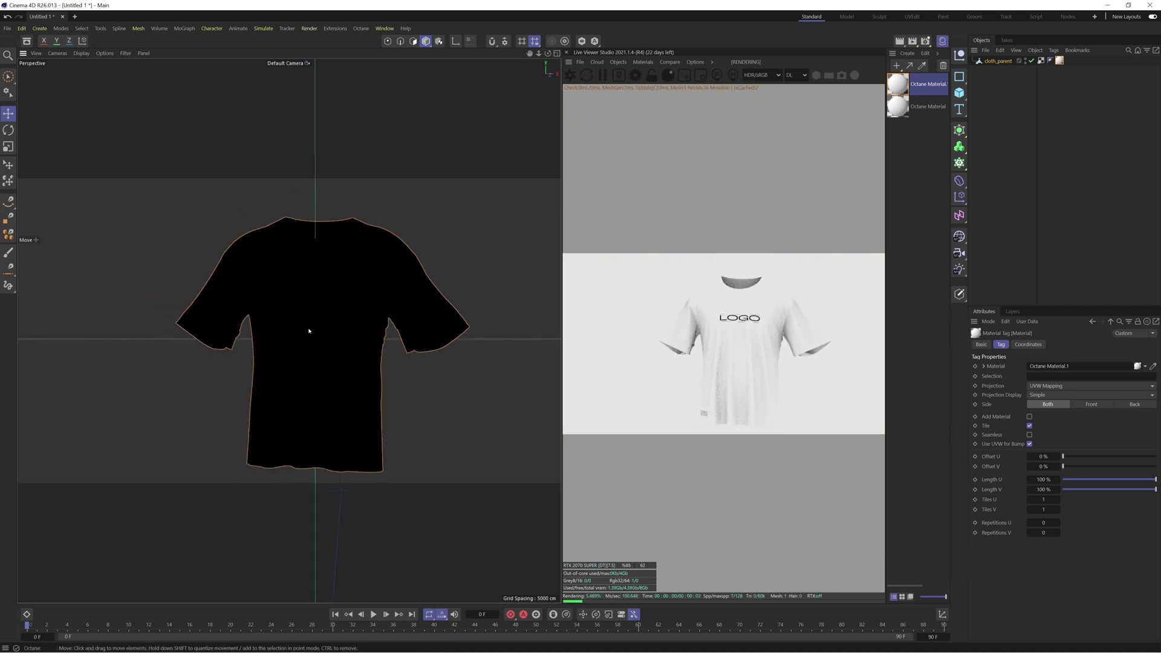
{"action": "middle_click_drag", "start_coordinate": [319, 335], "coordinate": [311, 327], "text": "alt"}
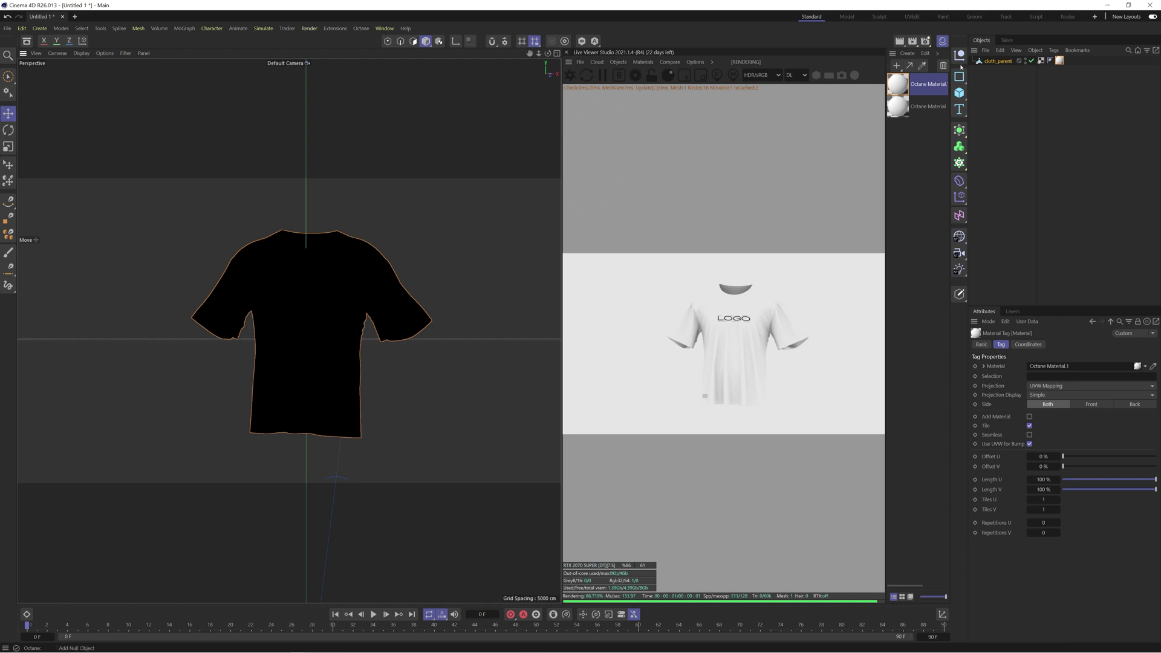